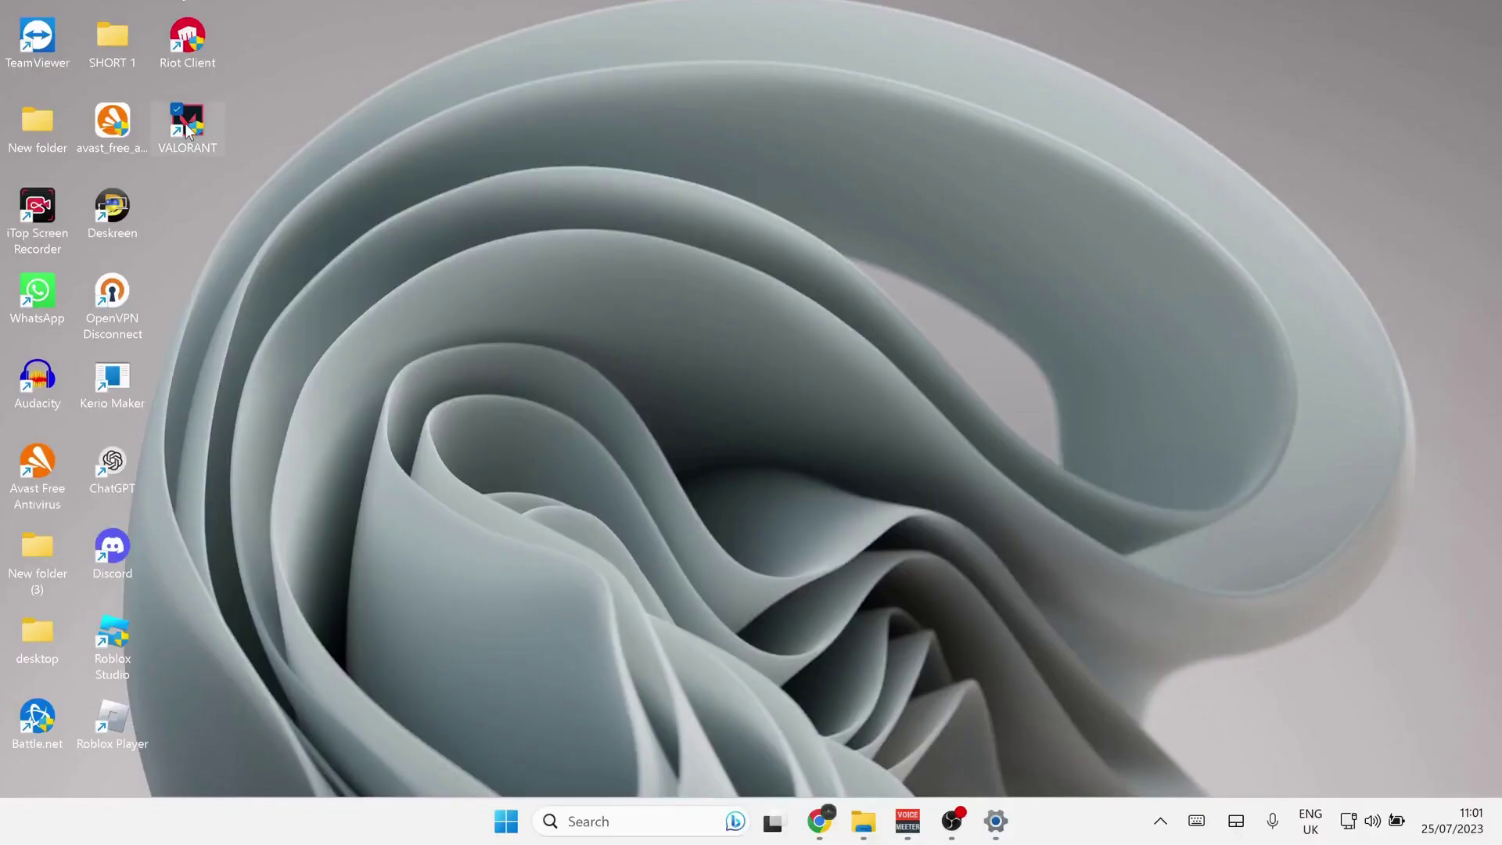
Set the VALORANT shortcut's Run option to Minimised in its Properties.
{"action": "right_click", "coordinate": [186, 124]}
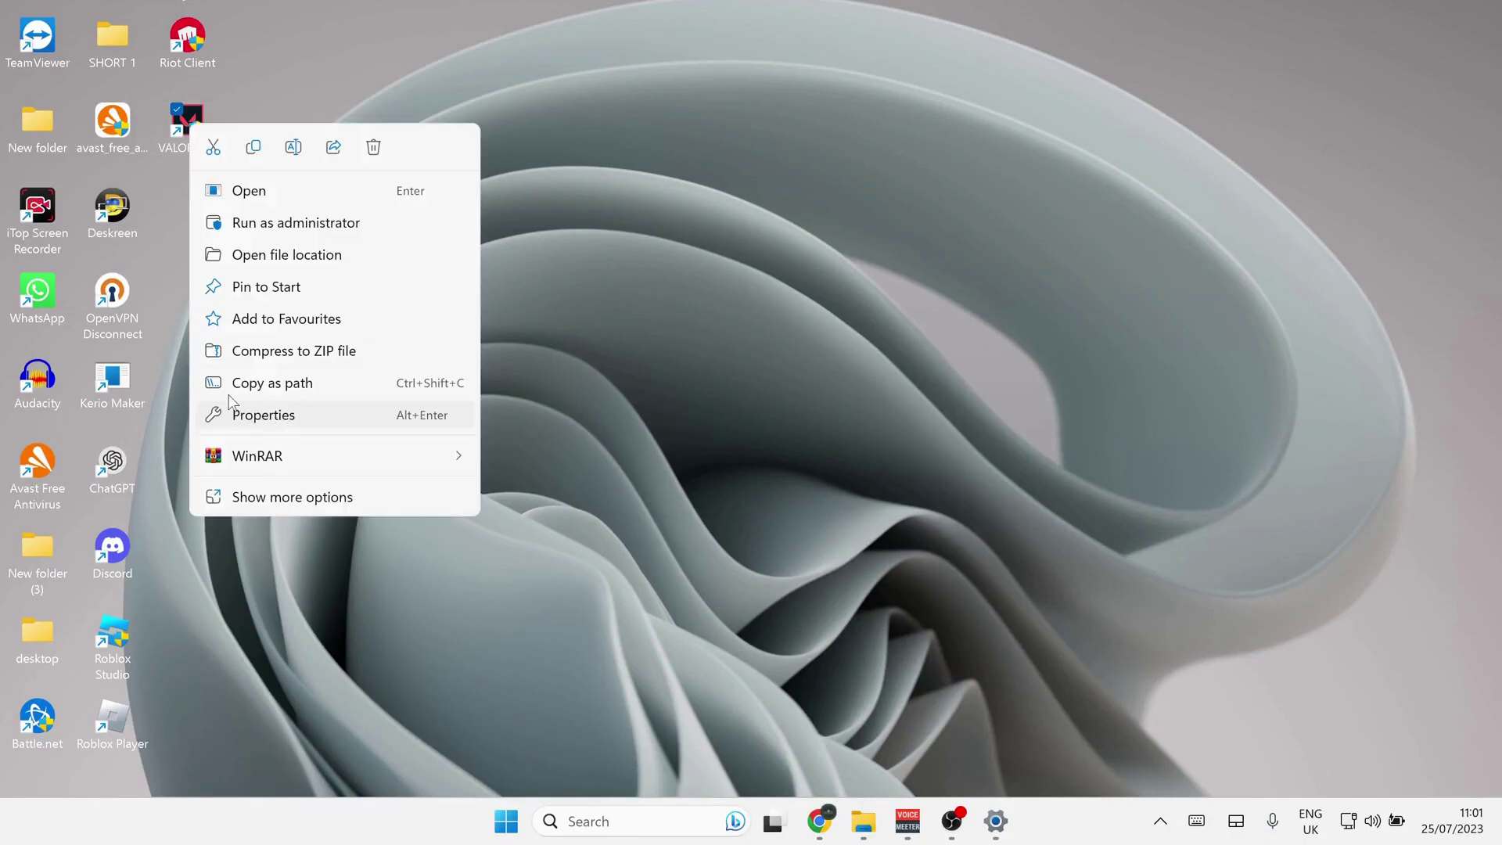
{"action": "left_click", "coordinate": [279, 415]}
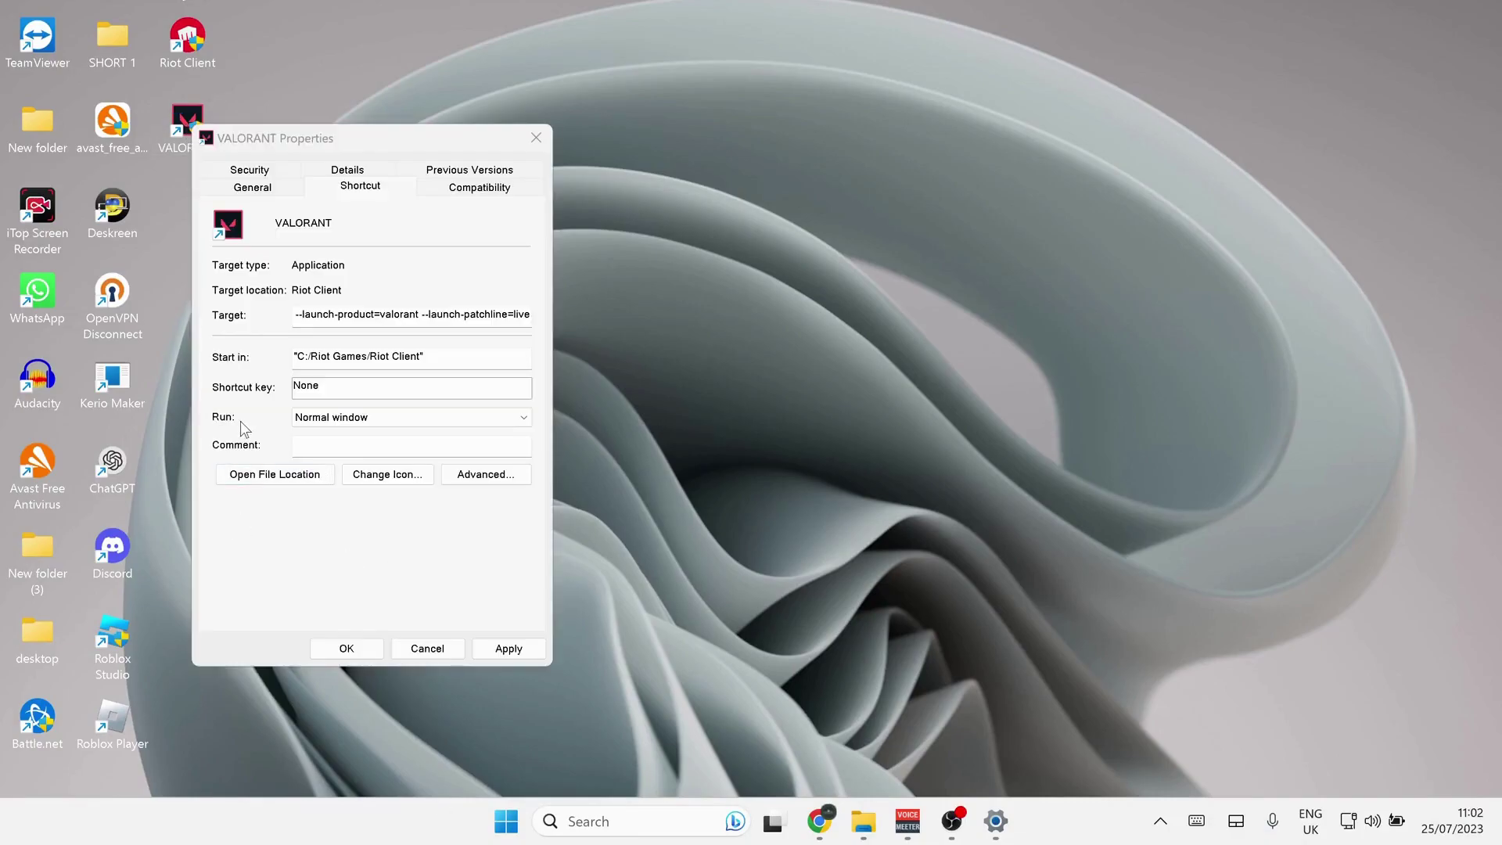
{"action": "left_click", "coordinate": [379, 419]}
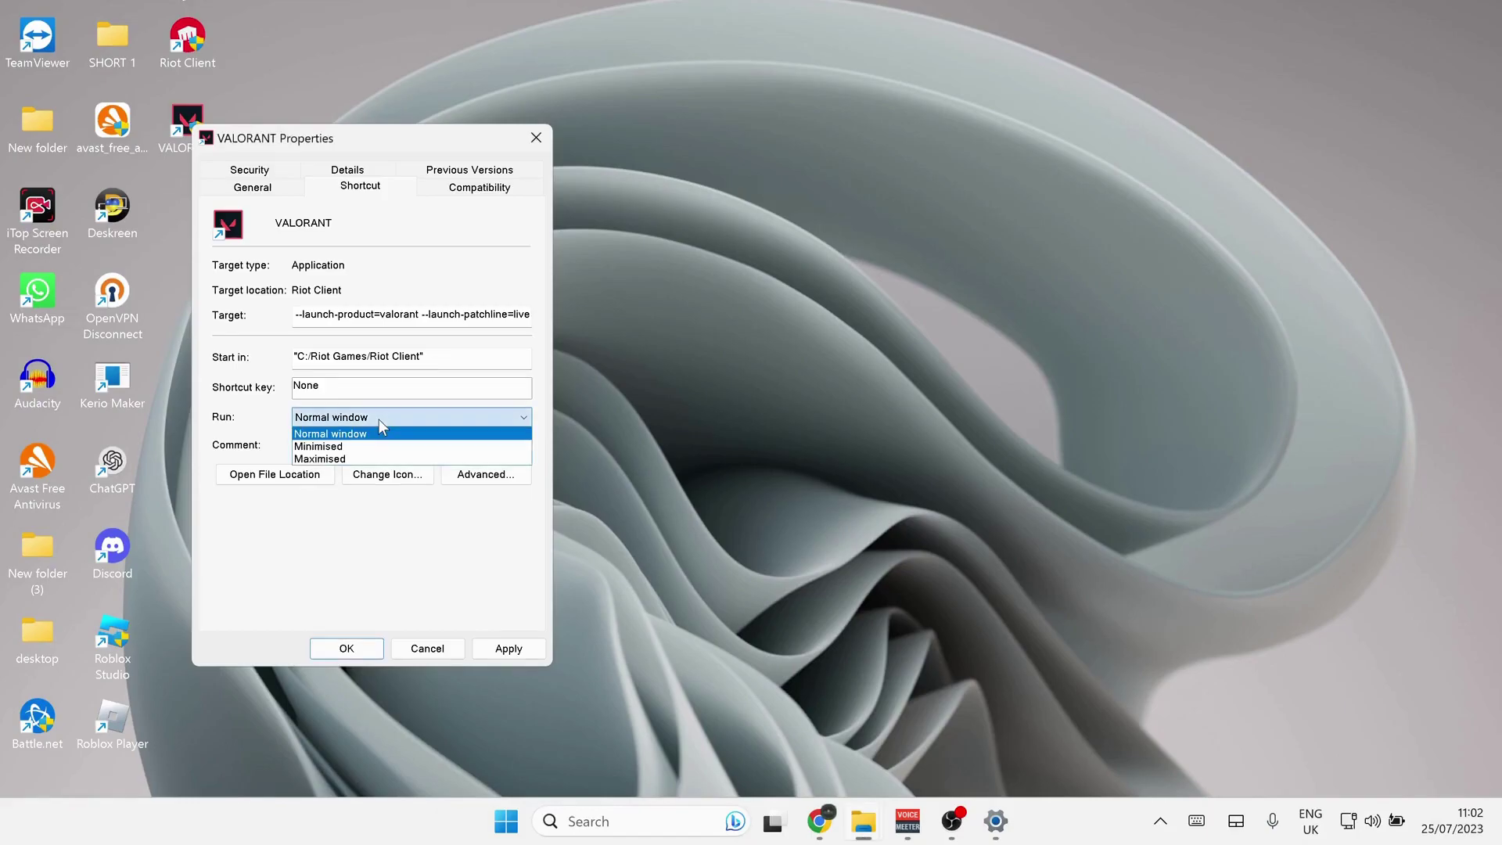
{"action": "left_click", "coordinate": [335, 448]}
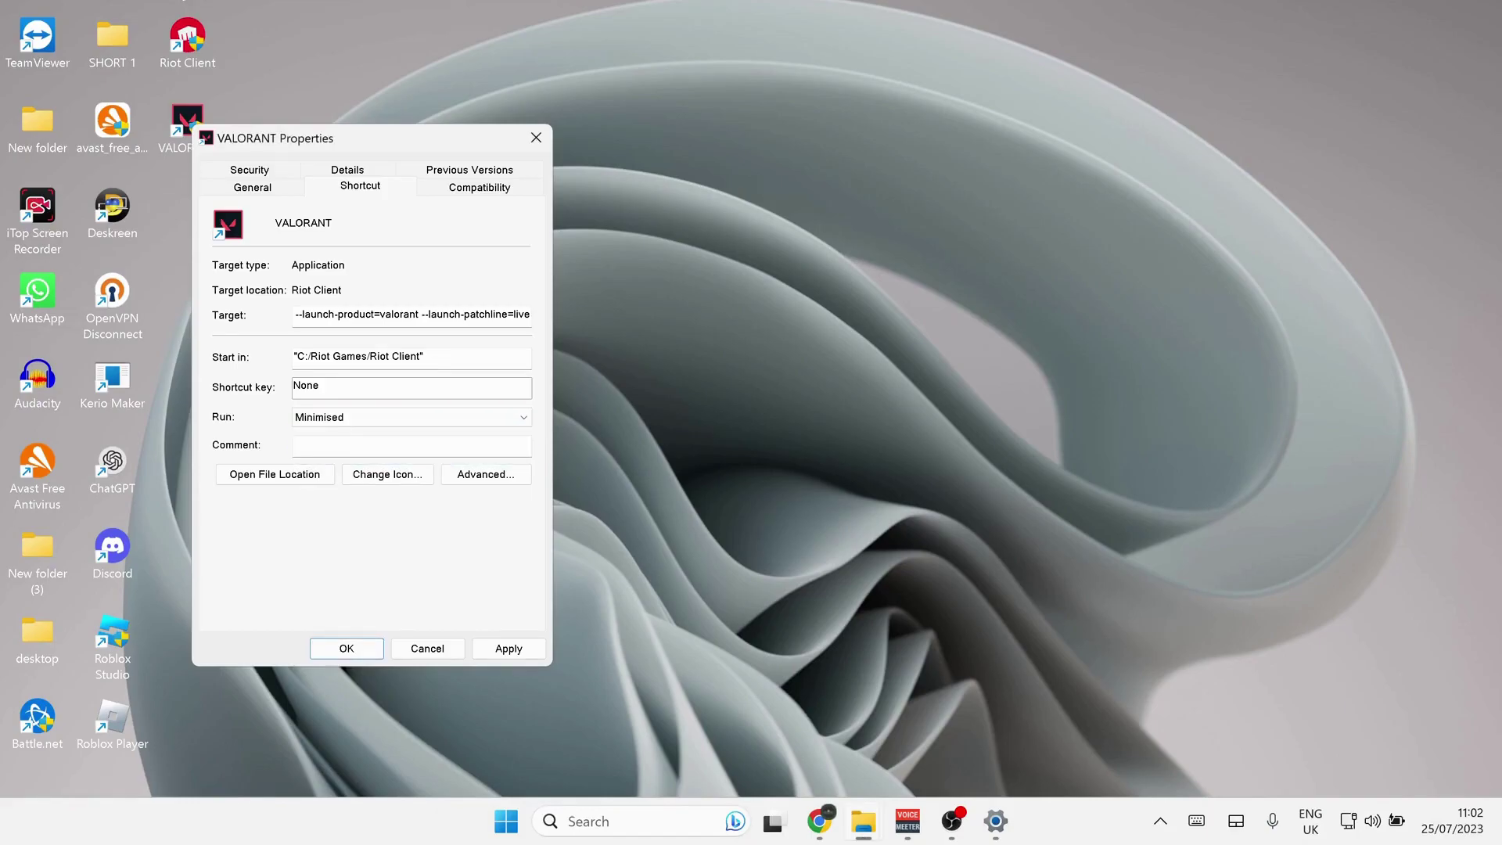
{"action": "left_click", "coordinate": [485, 191]}
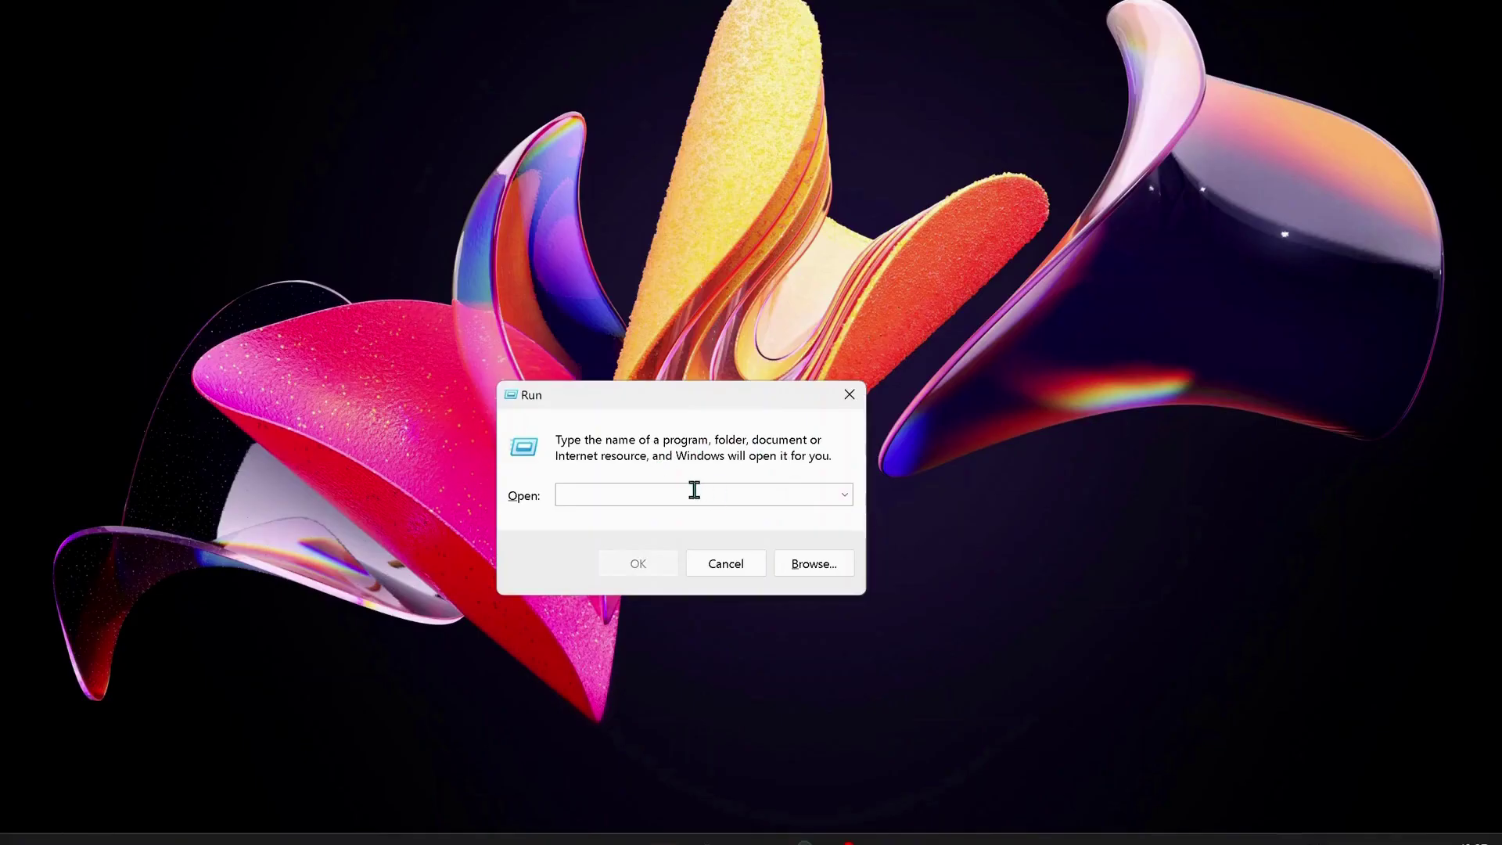
Launch Network Connections with the ncpa.cpl command.
{"action": "left_click", "coordinate": [694, 493]}
{"action": "type", "text": "NCPA"}
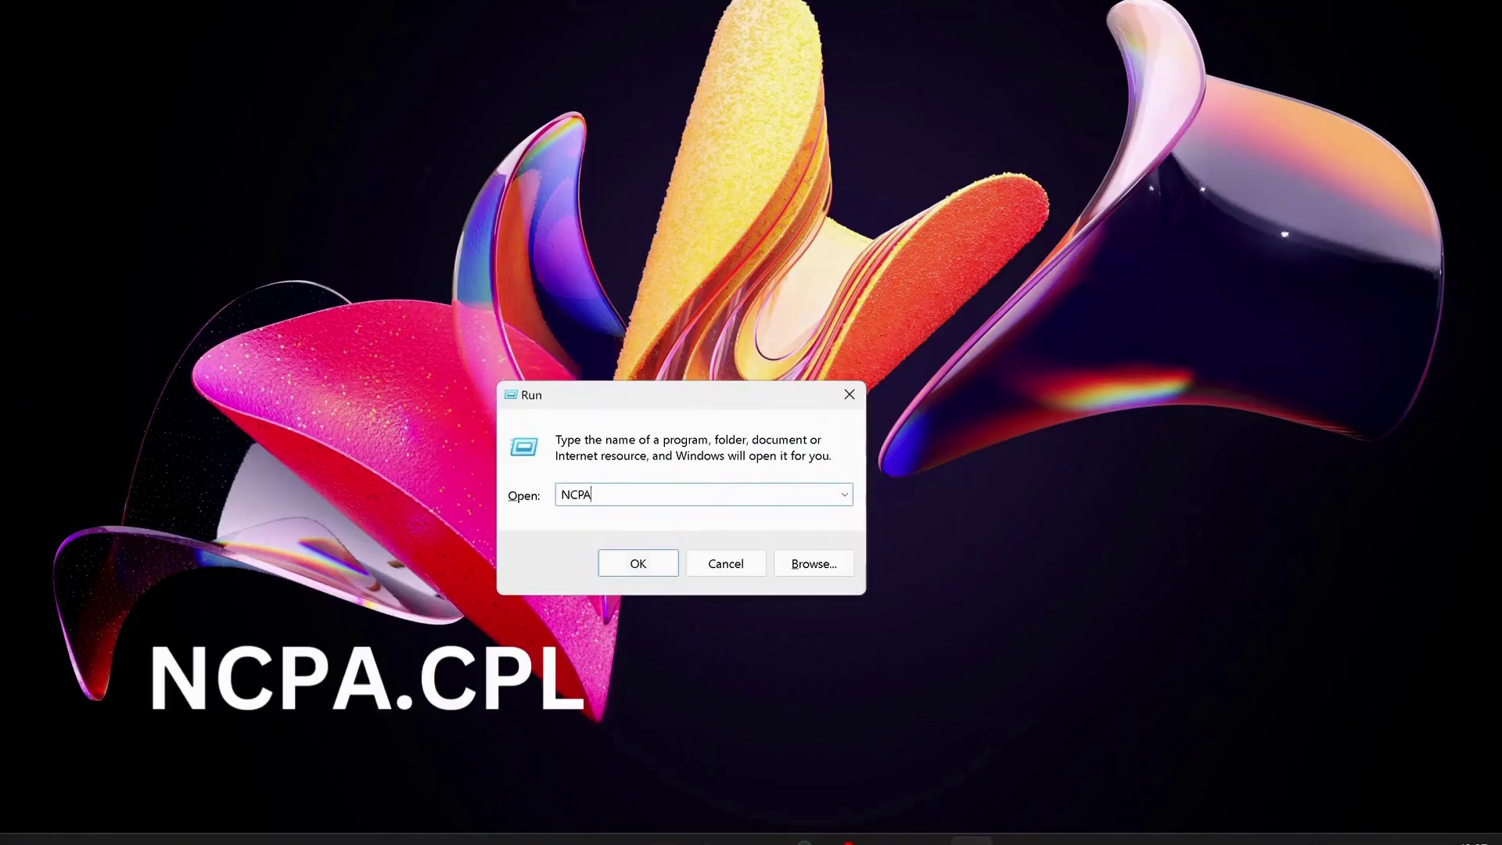
{"action": "type", "text": ".CPL"}
{"action": "left_click", "coordinate": [642, 567]}
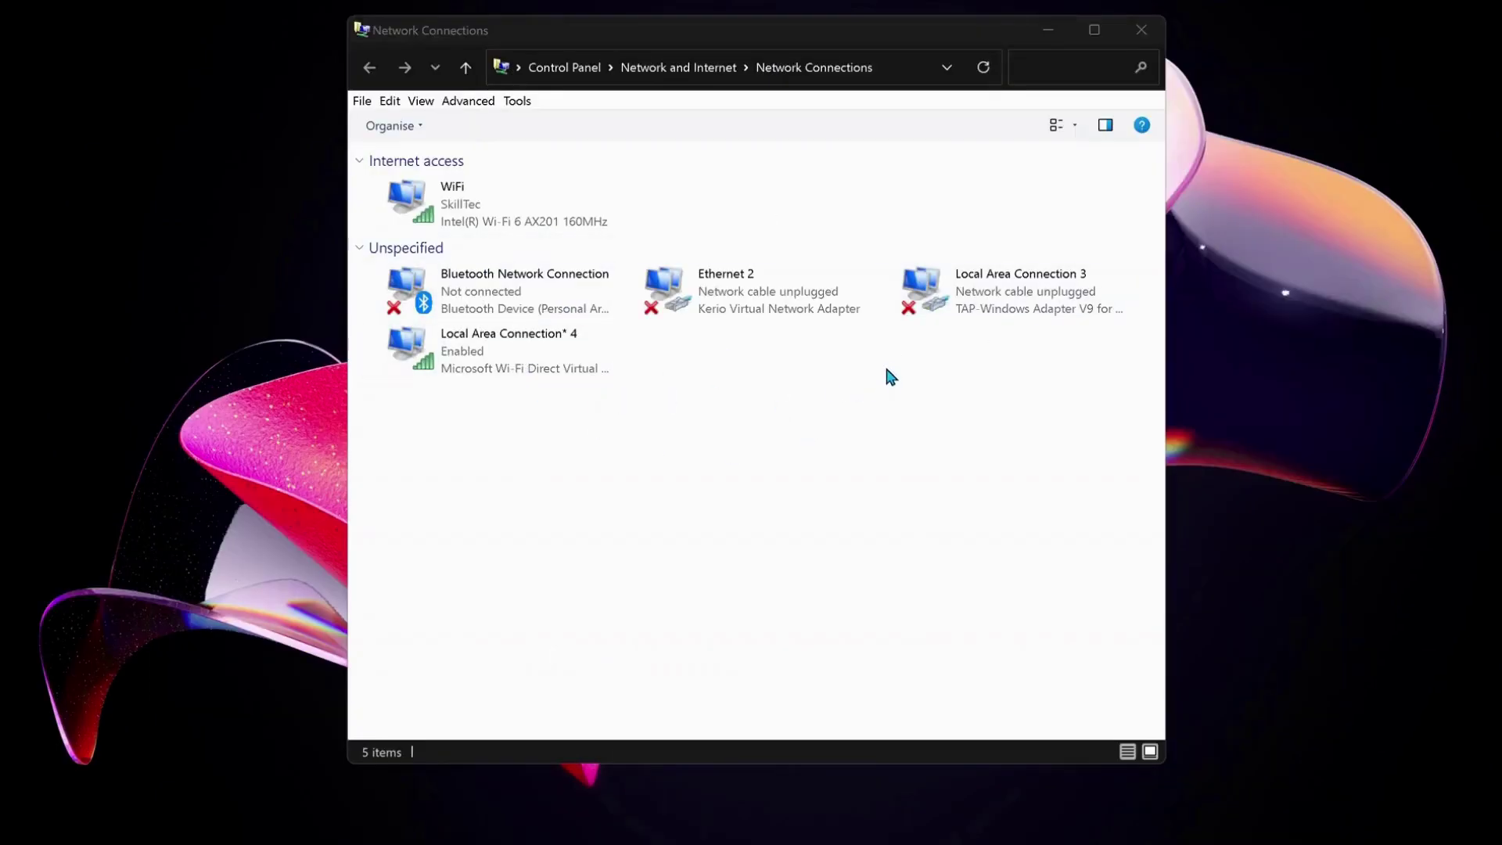
Open the WiFi connection's Properties and select Internet Protocol Version 4 (TCP/IPv4).
{"action": "left_click", "coordinate": [492, 214]}
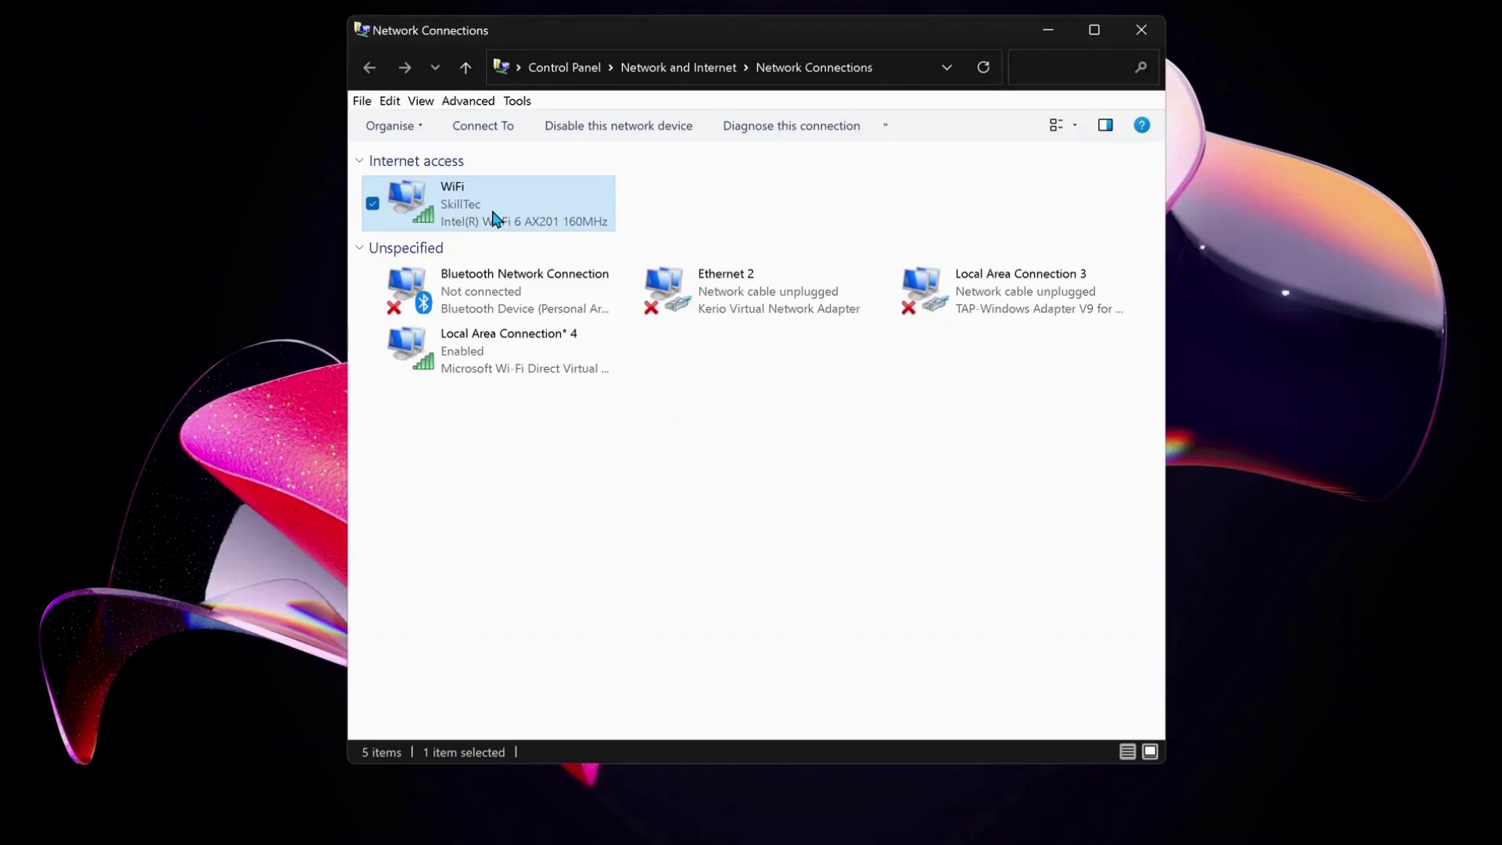
{"action": "right_click", "coordinate": [494, 218]}
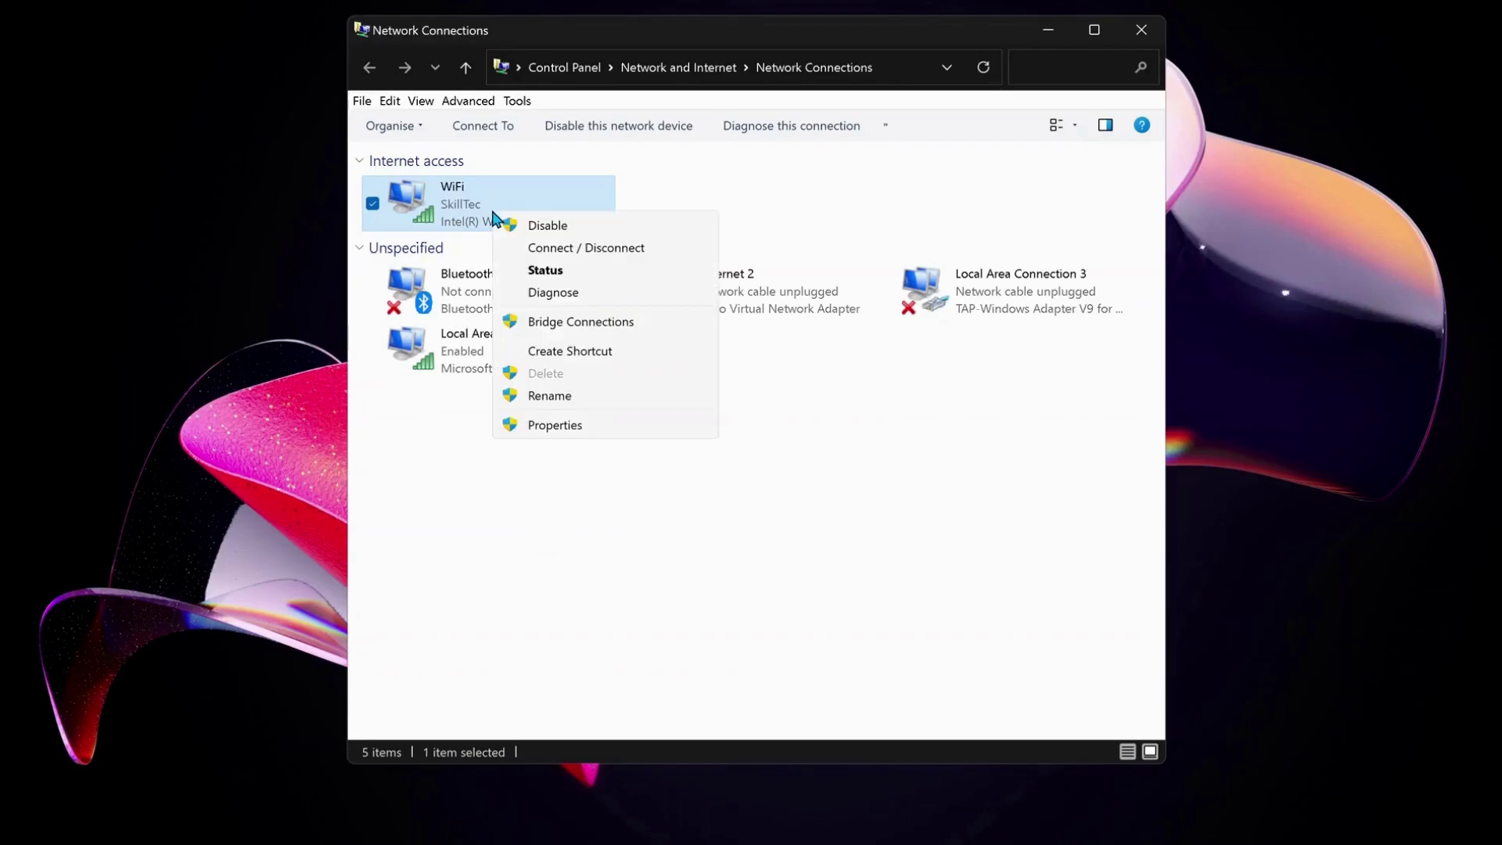
{"action": "left_click", "coordinate": [561, 430]}
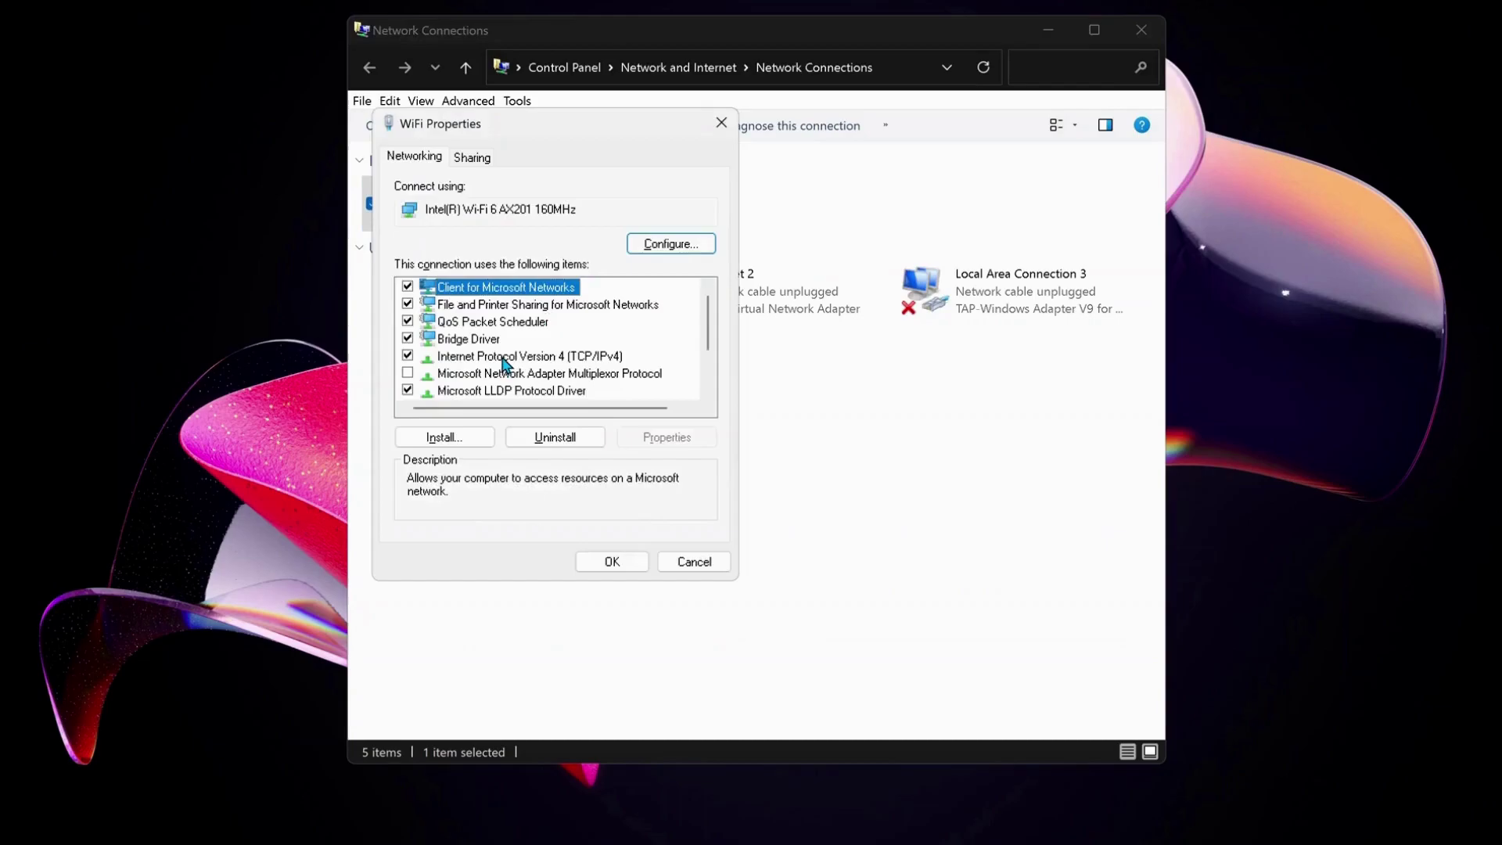
{"action": "left_click", "coordinate": [504, 357]}
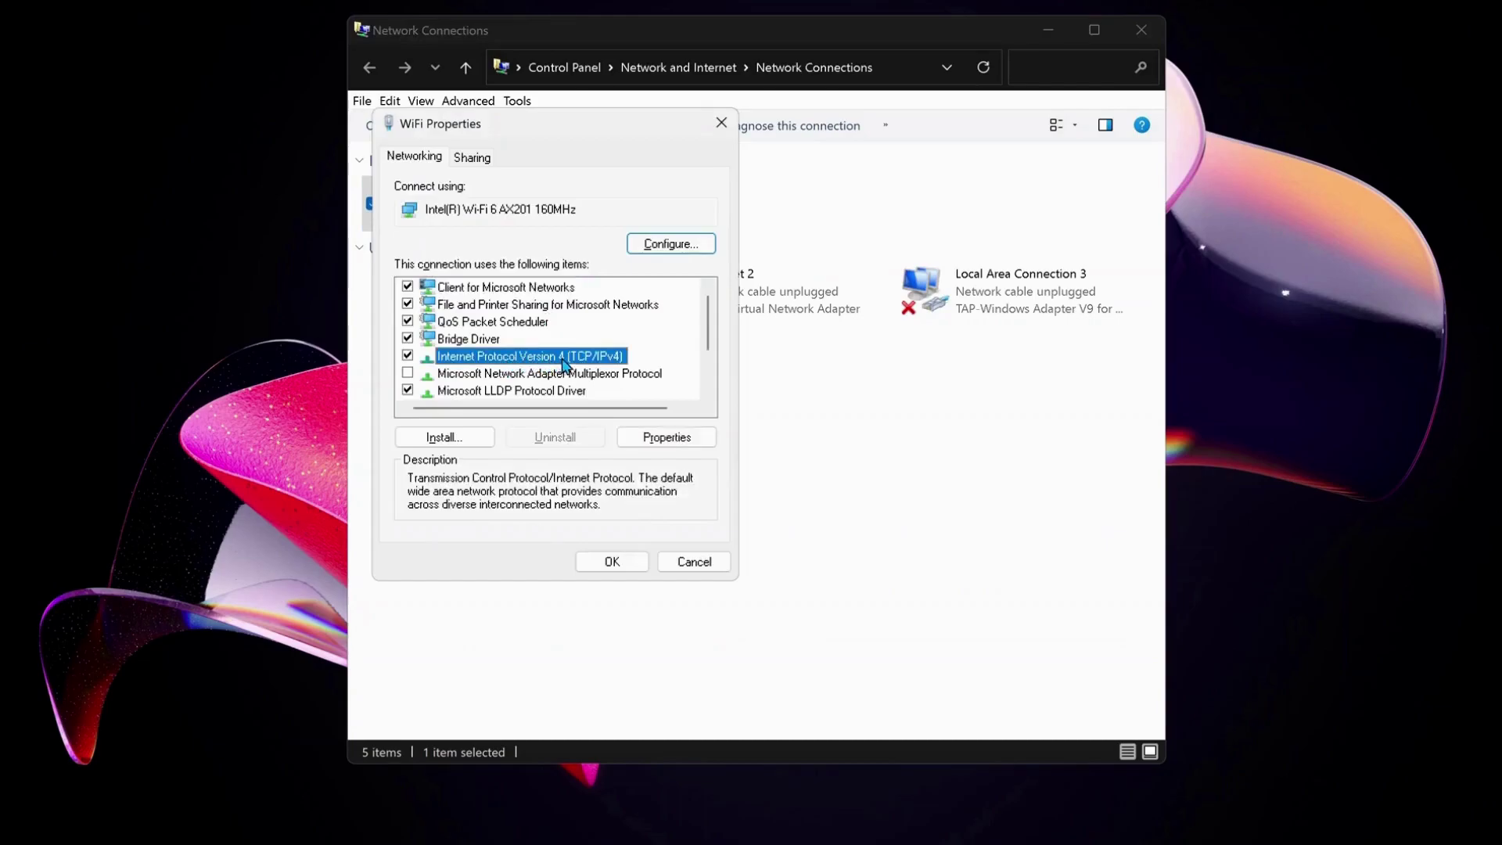
Set the WiFi IPv4 DNS servers manually to 8.8.8.8 preferred and 8.8.4.4 alternate, then confirm.
{"action": "left_click", "coordinate": [667, 437]}
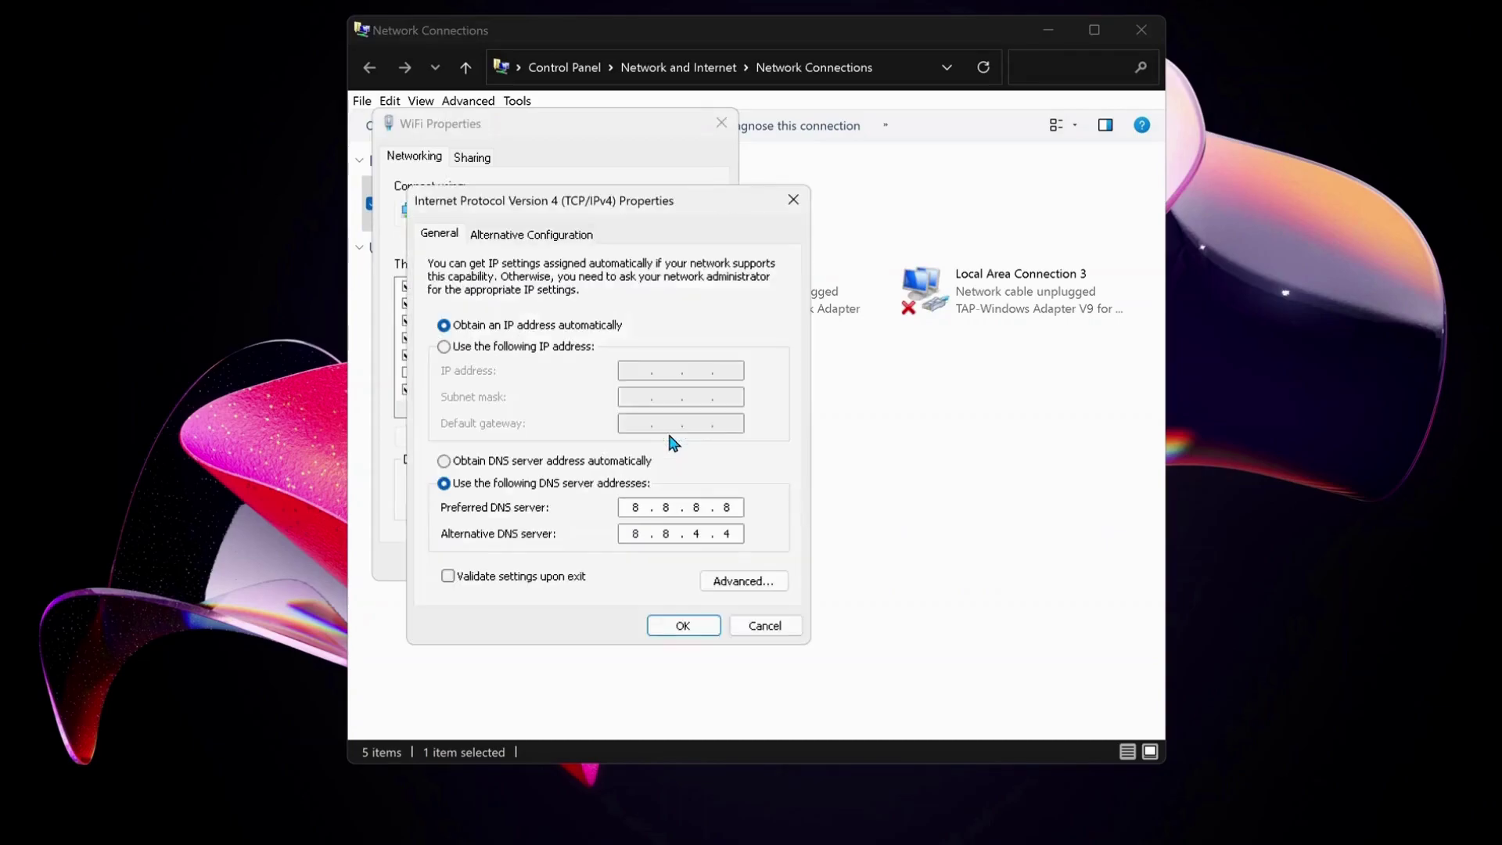
{"action": "left_click", "coordinate": [445, 464]}
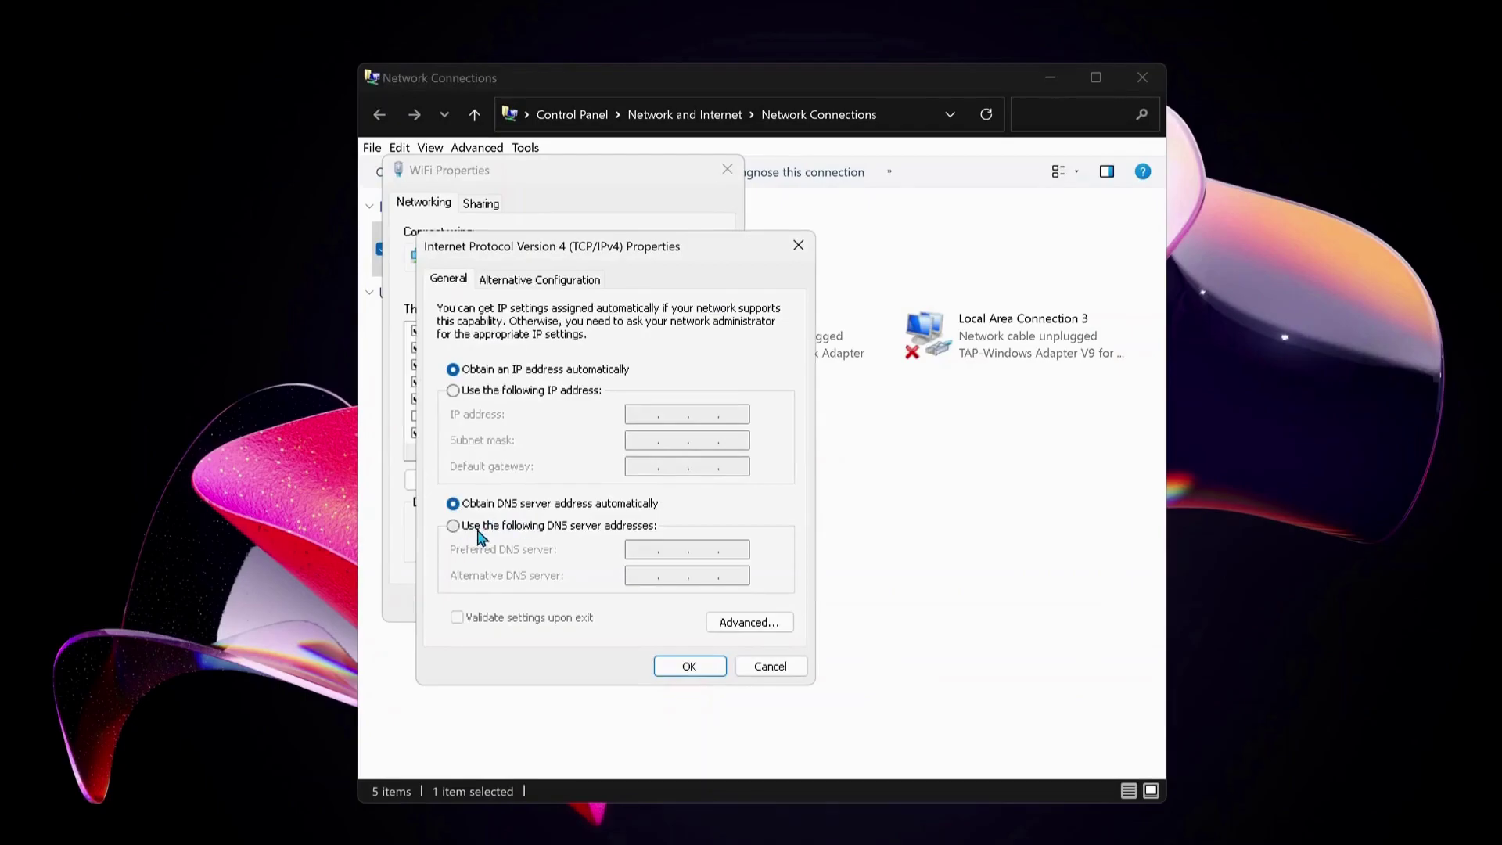
{"action": "left_click", "coordinate": [453, 525]}
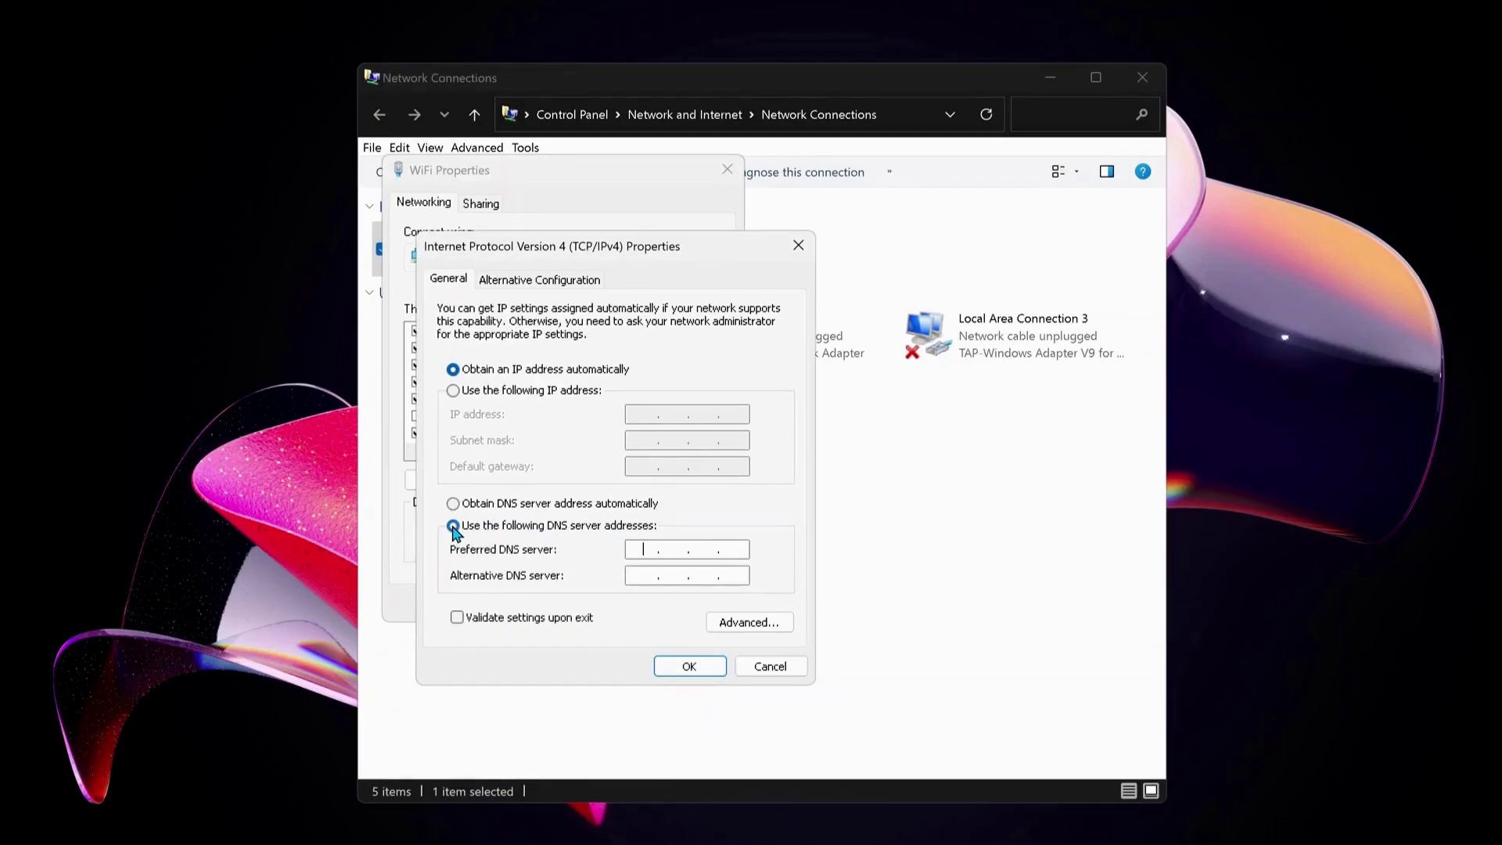
{"action": "left_click", "coordinate": [645, 551]}
{"action": "type", "text": "8.8.8.8"}
{"action": "left_click", "coordinate": [636, 577]}
{"action": "type", "text": "8.8.4.4"}
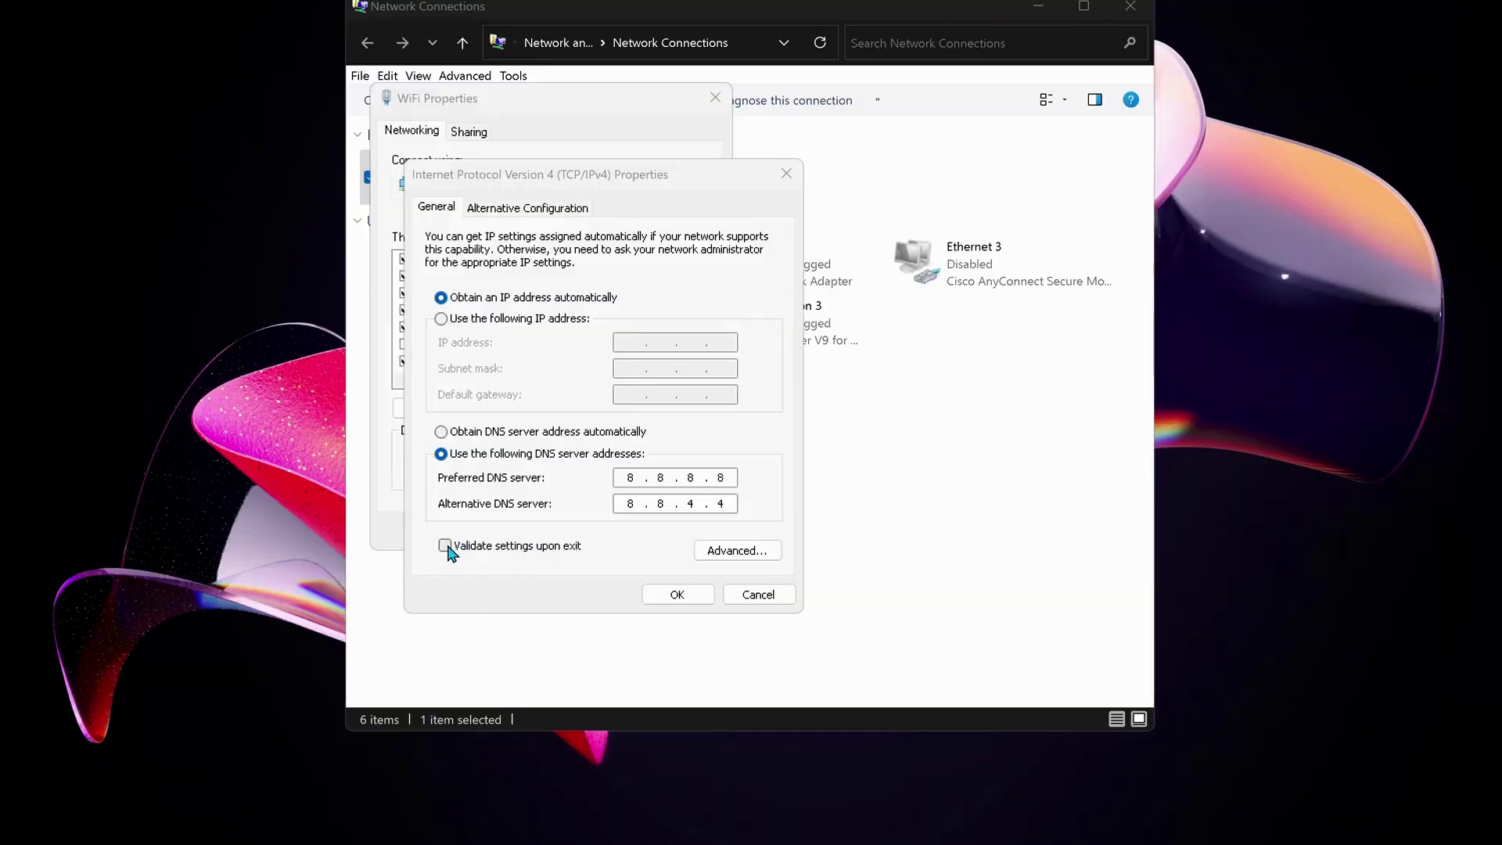
{"action": "left_click", "coordinate": [448, 547]}
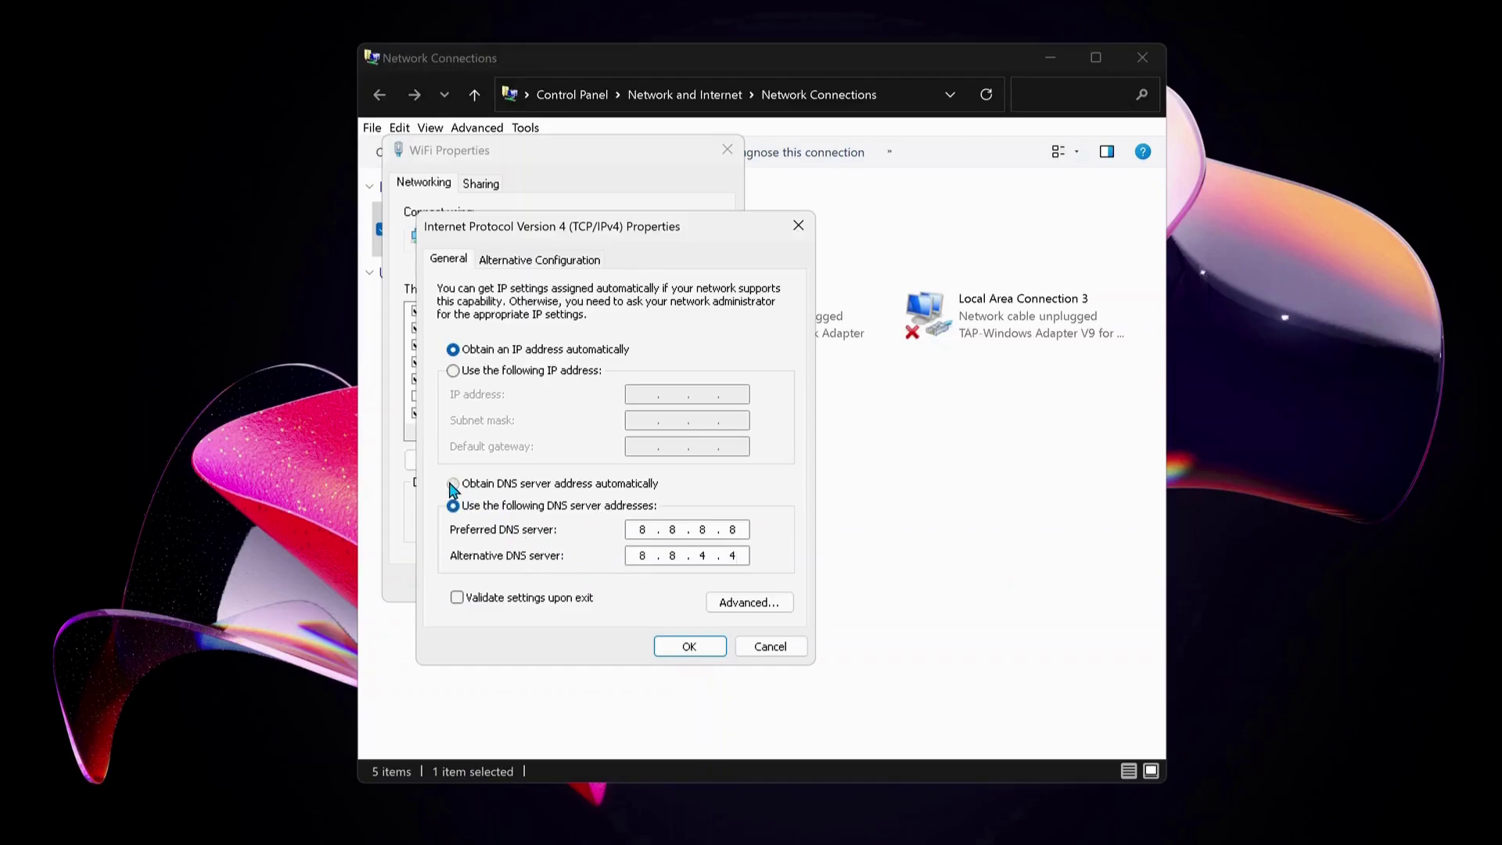
{"action": "left_click", "coordinate": [453, 485]}
{"action": "left_click", "coordinate": [690, 647]}
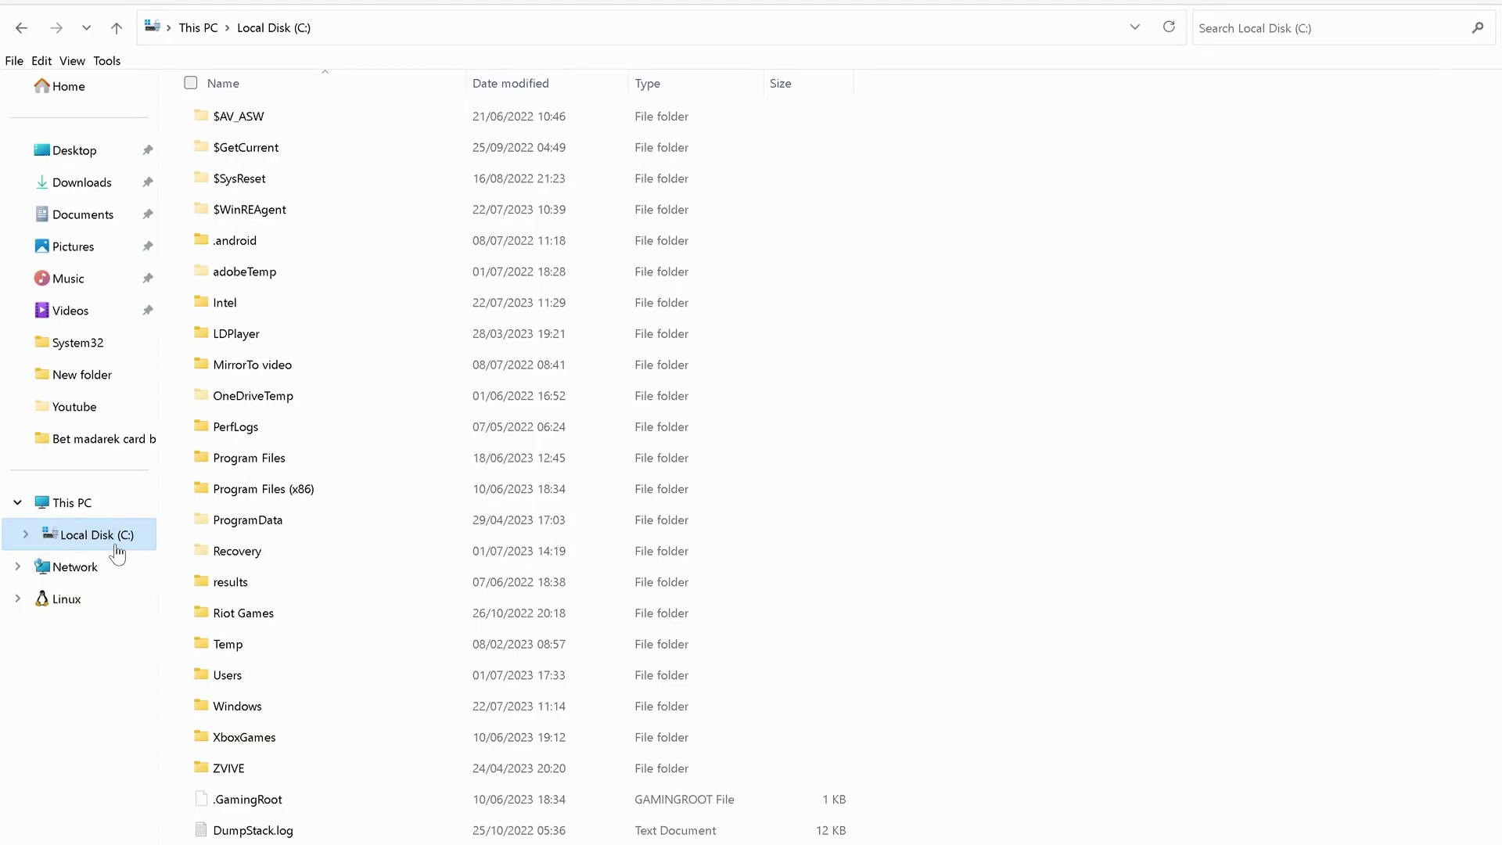
Delete Manifest_DebugFiles_Win64.txt from the Riot Games\VALORANT\live folder.
{"action": "double_click", "coordinate": [304, 617]}
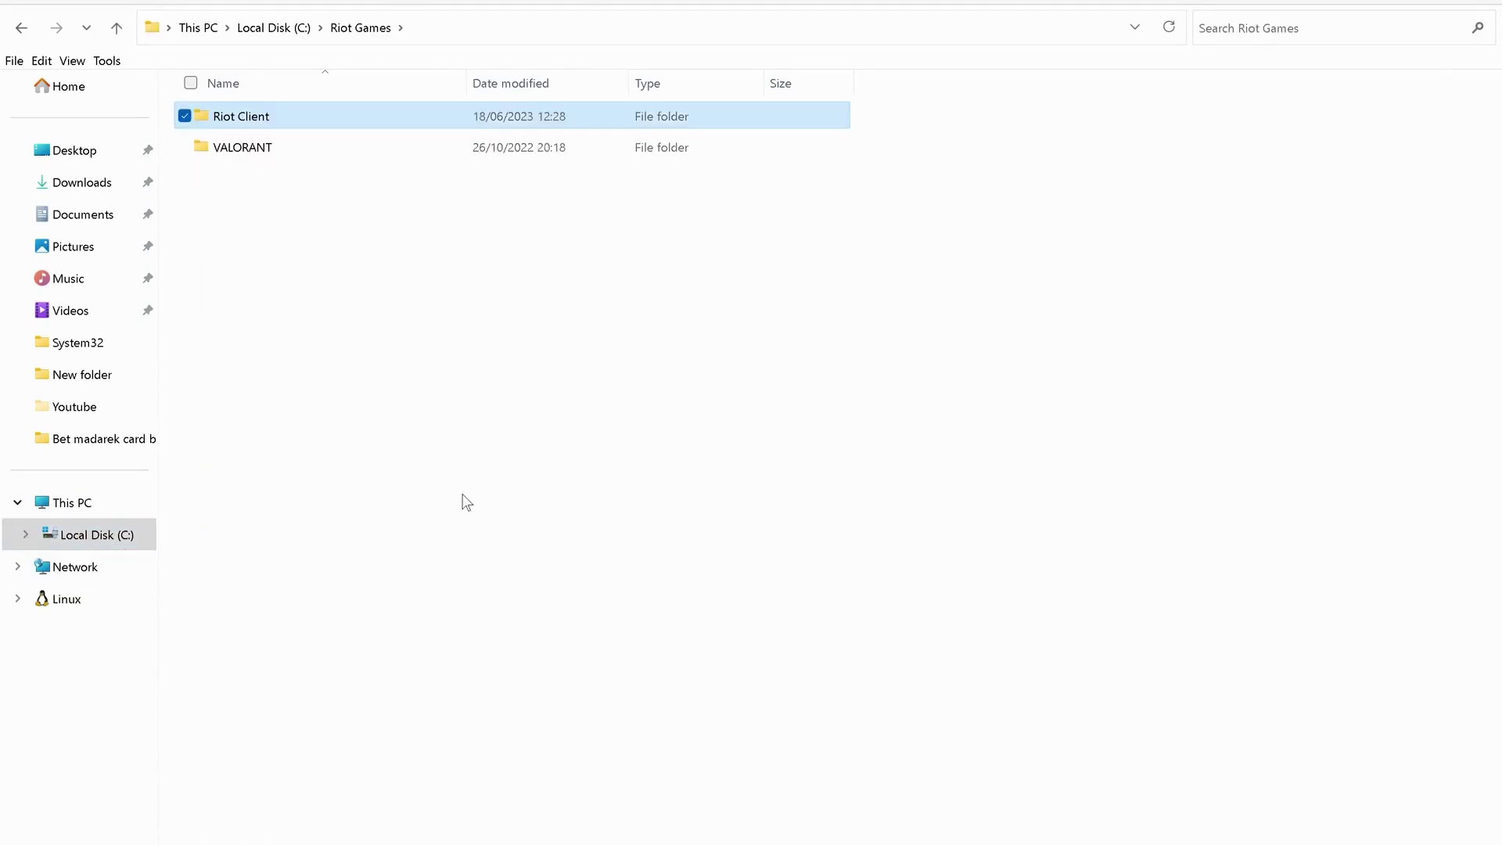
{"action": "double_click", "coordinate": [288, 153]}
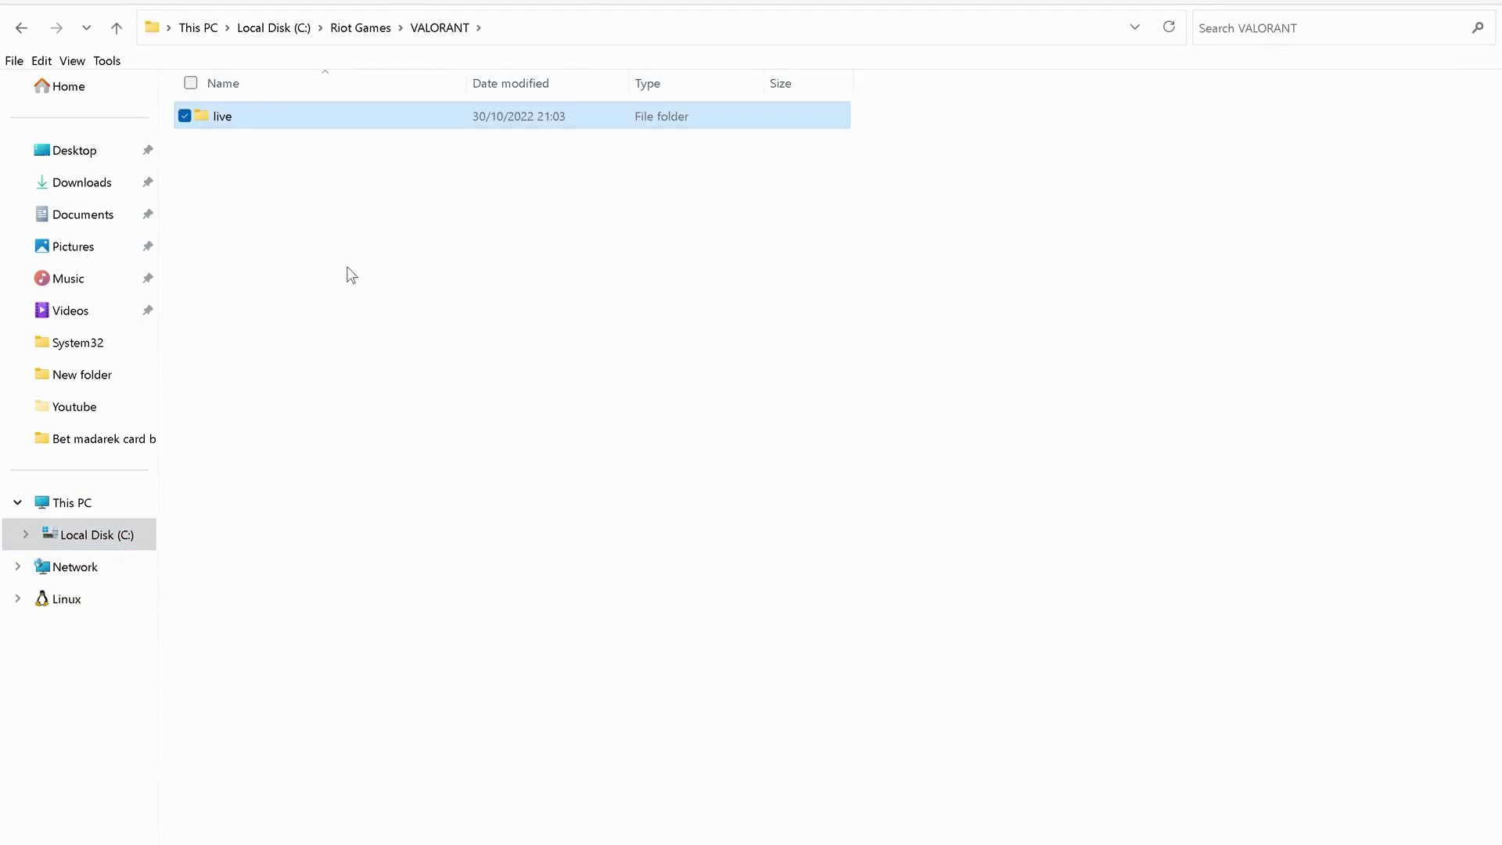
{"action": "double_click", "coordinate": [293, 122]}
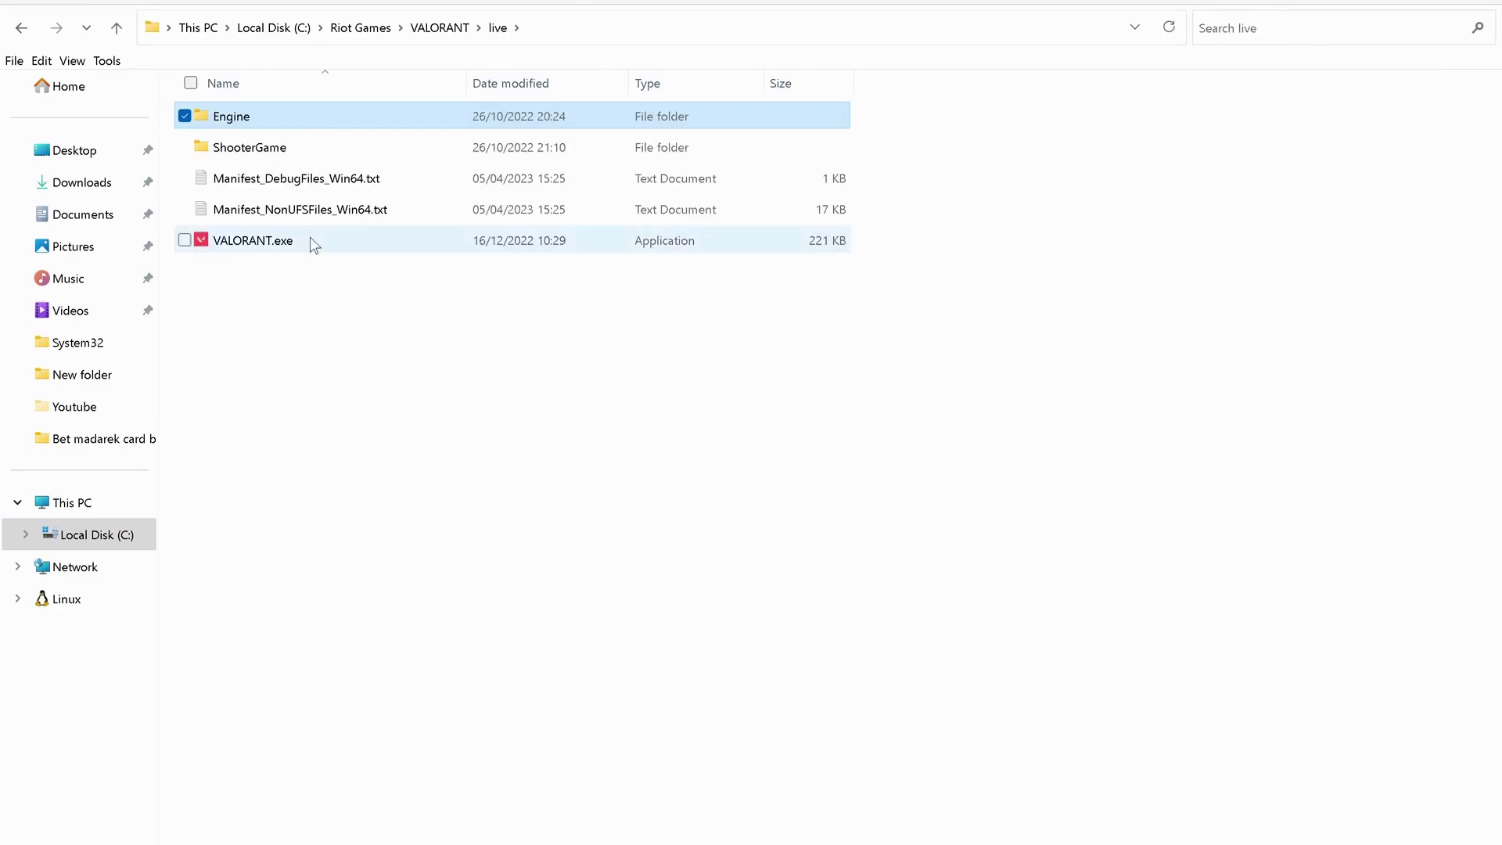
{"action": "left_click", "coordinate": [288, 181]}
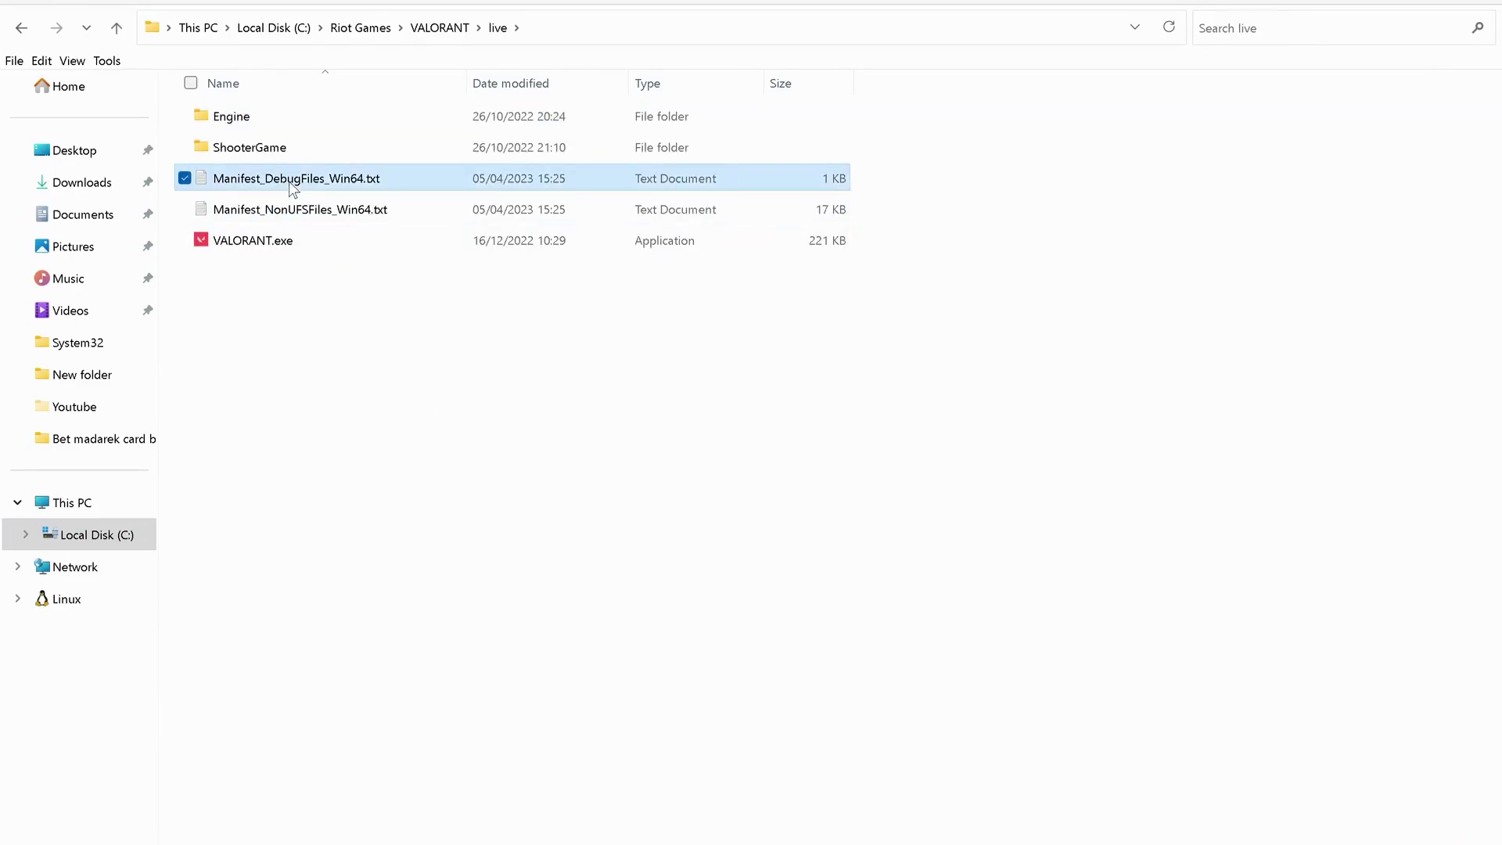
{"action": "right_click", "coordinate": [351, 182]}
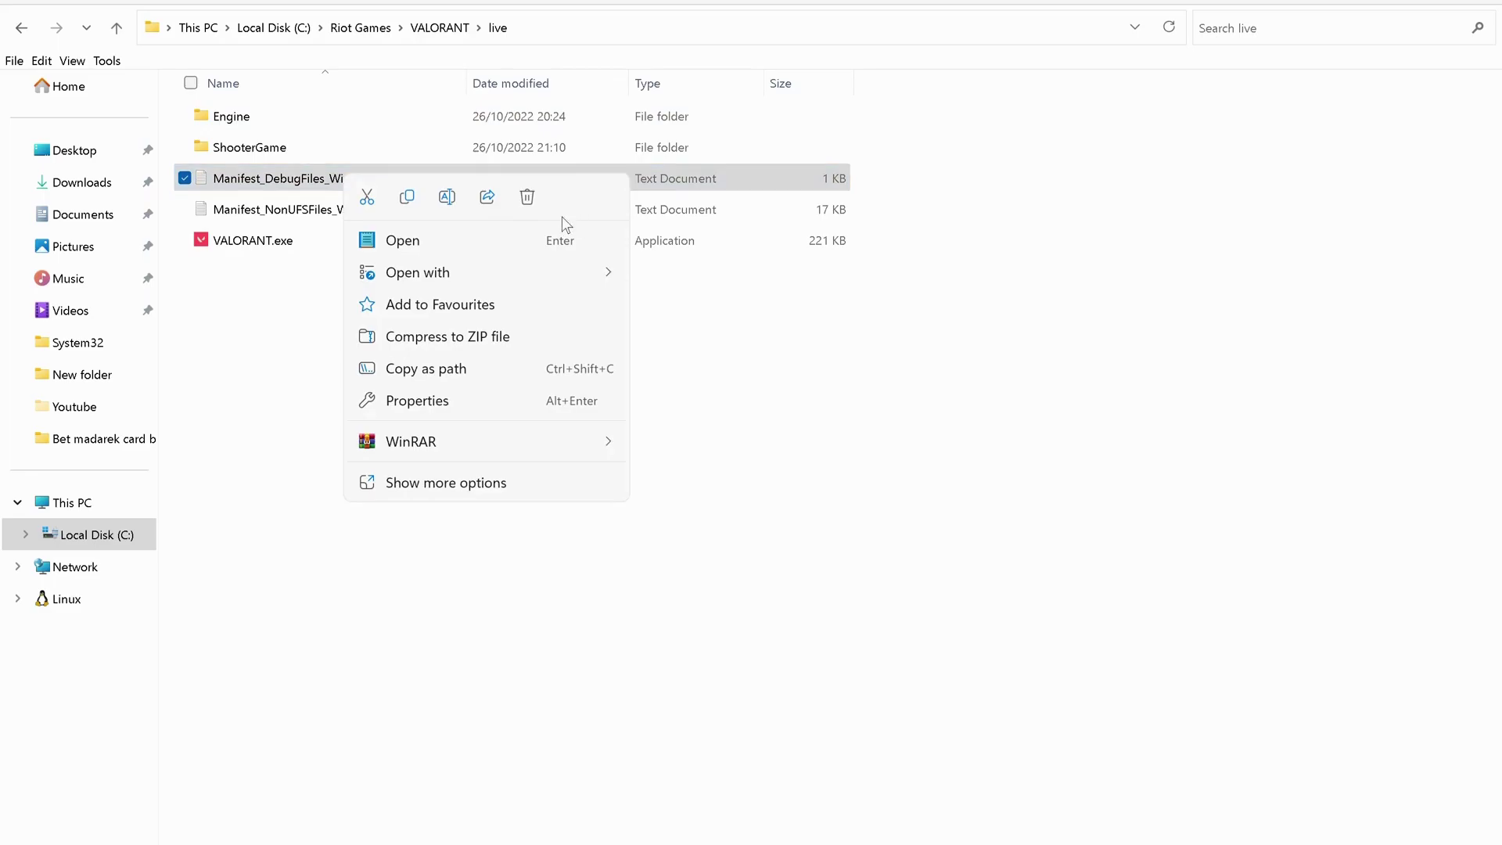
{"action": "left_click", "coordinate": [526, 198]}
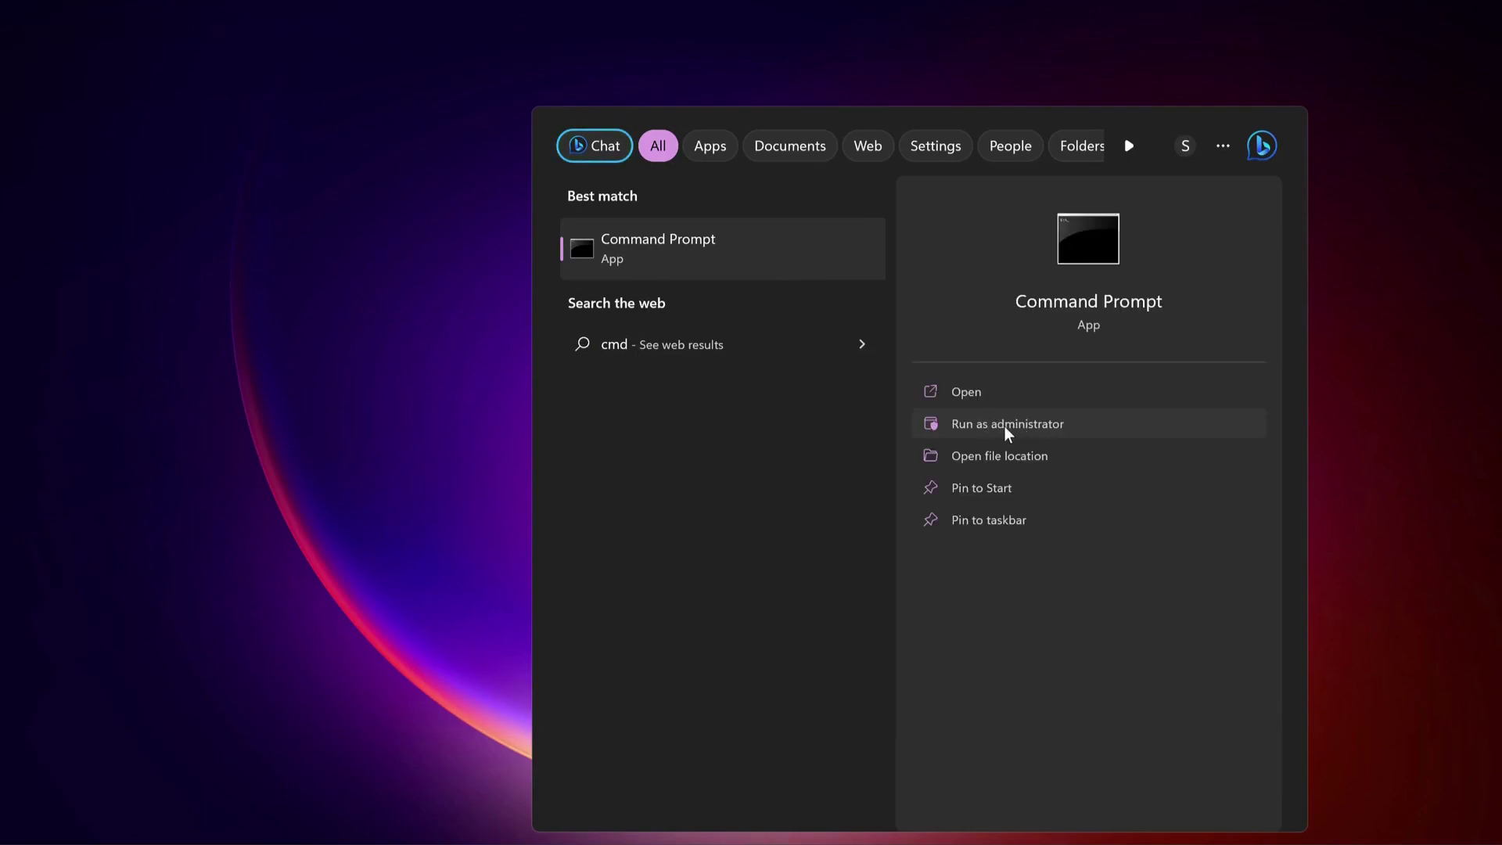
In an administrator Command Prompt, run 'sc delete vgc'.
{"action": "left_click", "coordinate": [989, 424]}
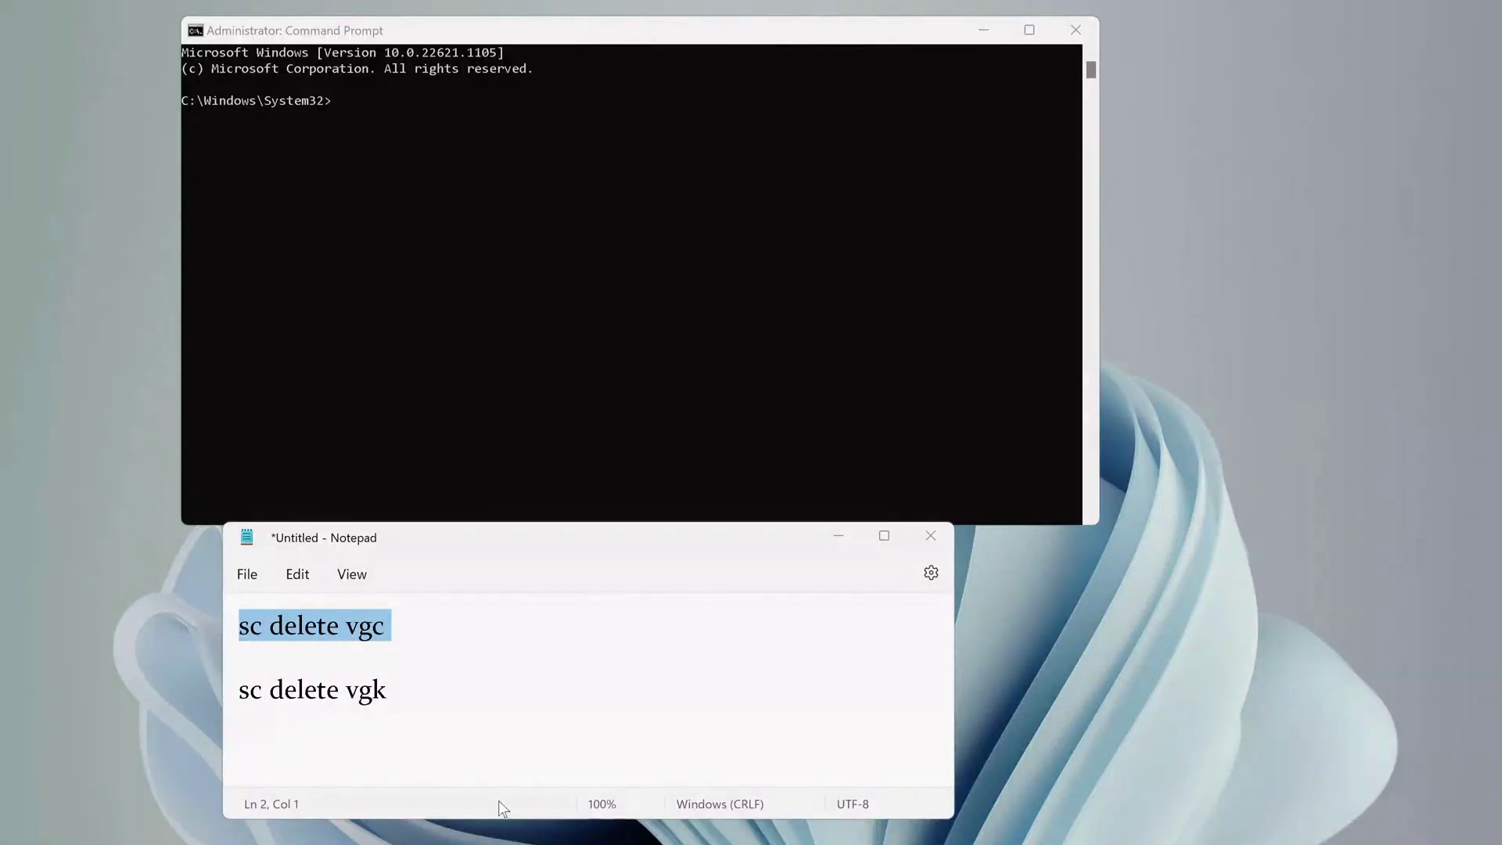
{"action": "left_click", "coordinate": [414, 265]}
{"action": "right_click", "coordinate": [414, 265]}
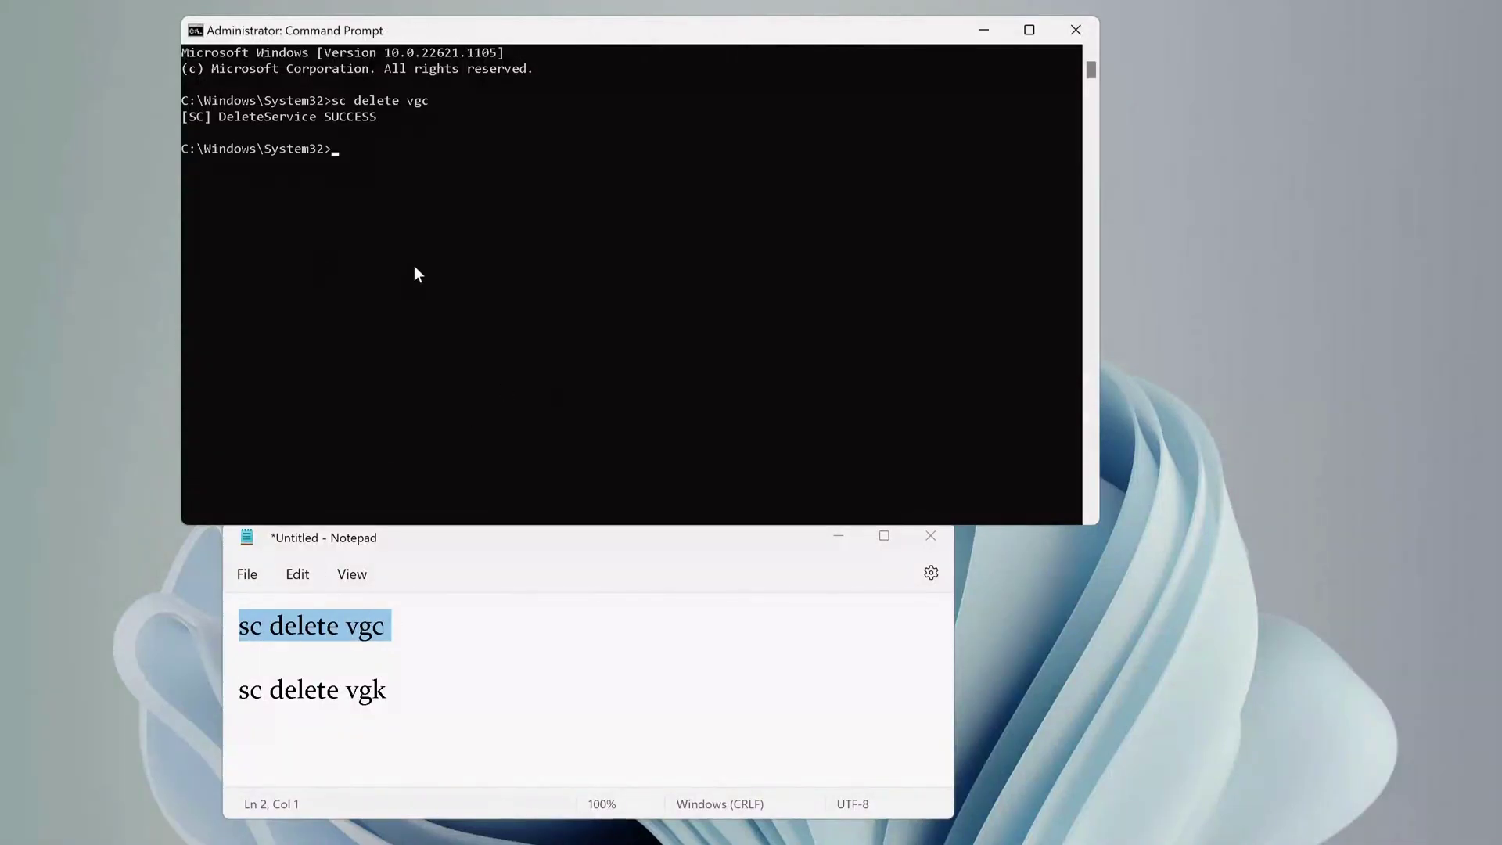
{"action": "key", "text": "Return"}
Copy 'sc delete vgk' from Notepad and run it in Command Prompt.
{"action": "triple_click", "coordinate": [366, 695]}
{"action": "key", "text": "ctrl+c"}
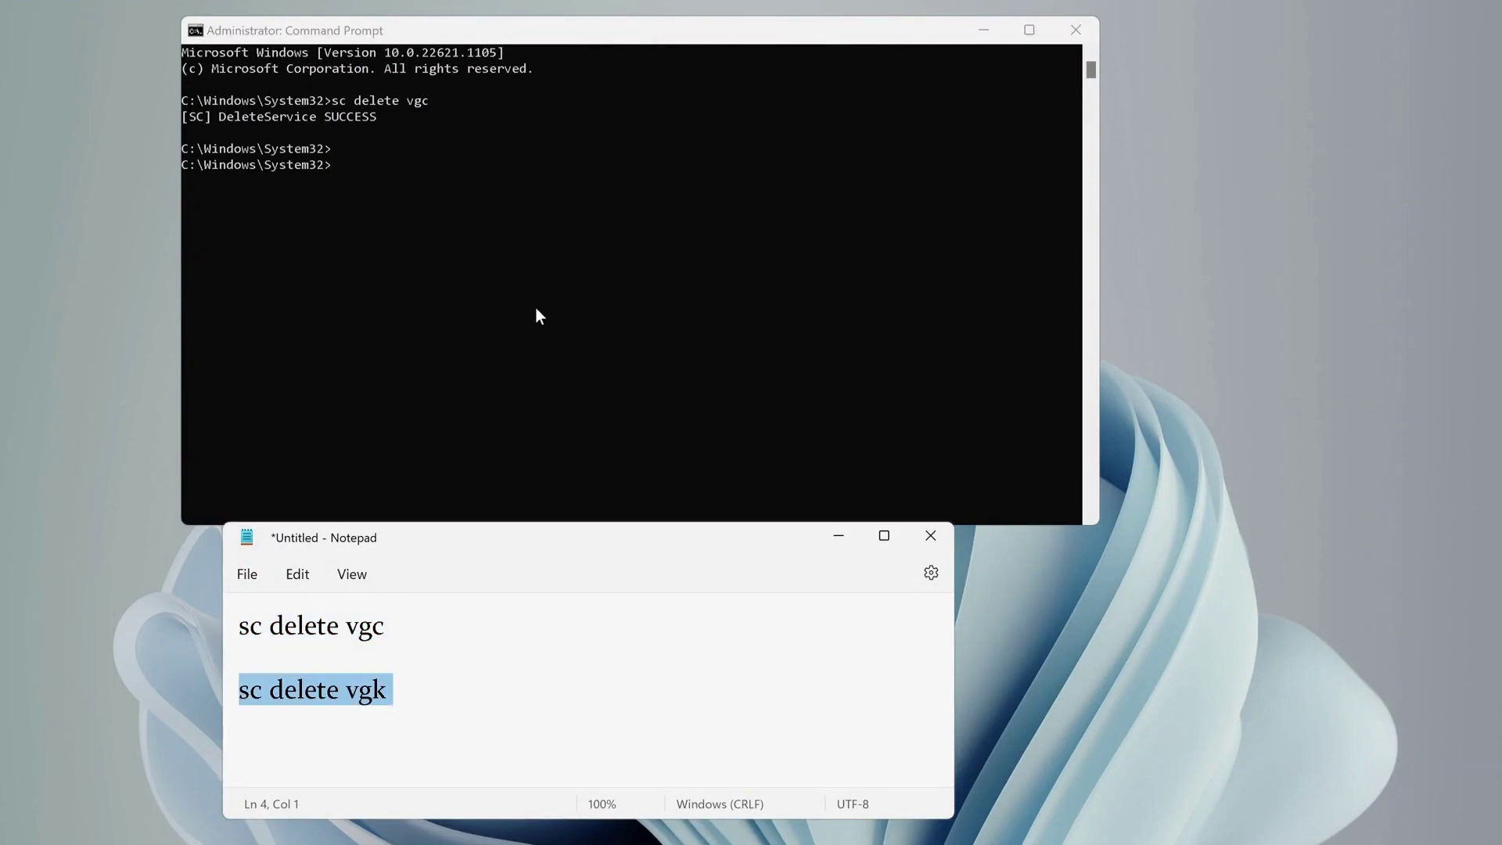
{"action": "left_click", "coordinate": [540, 266]}
{"action": "right_click", "coordinate": [540, 266]}
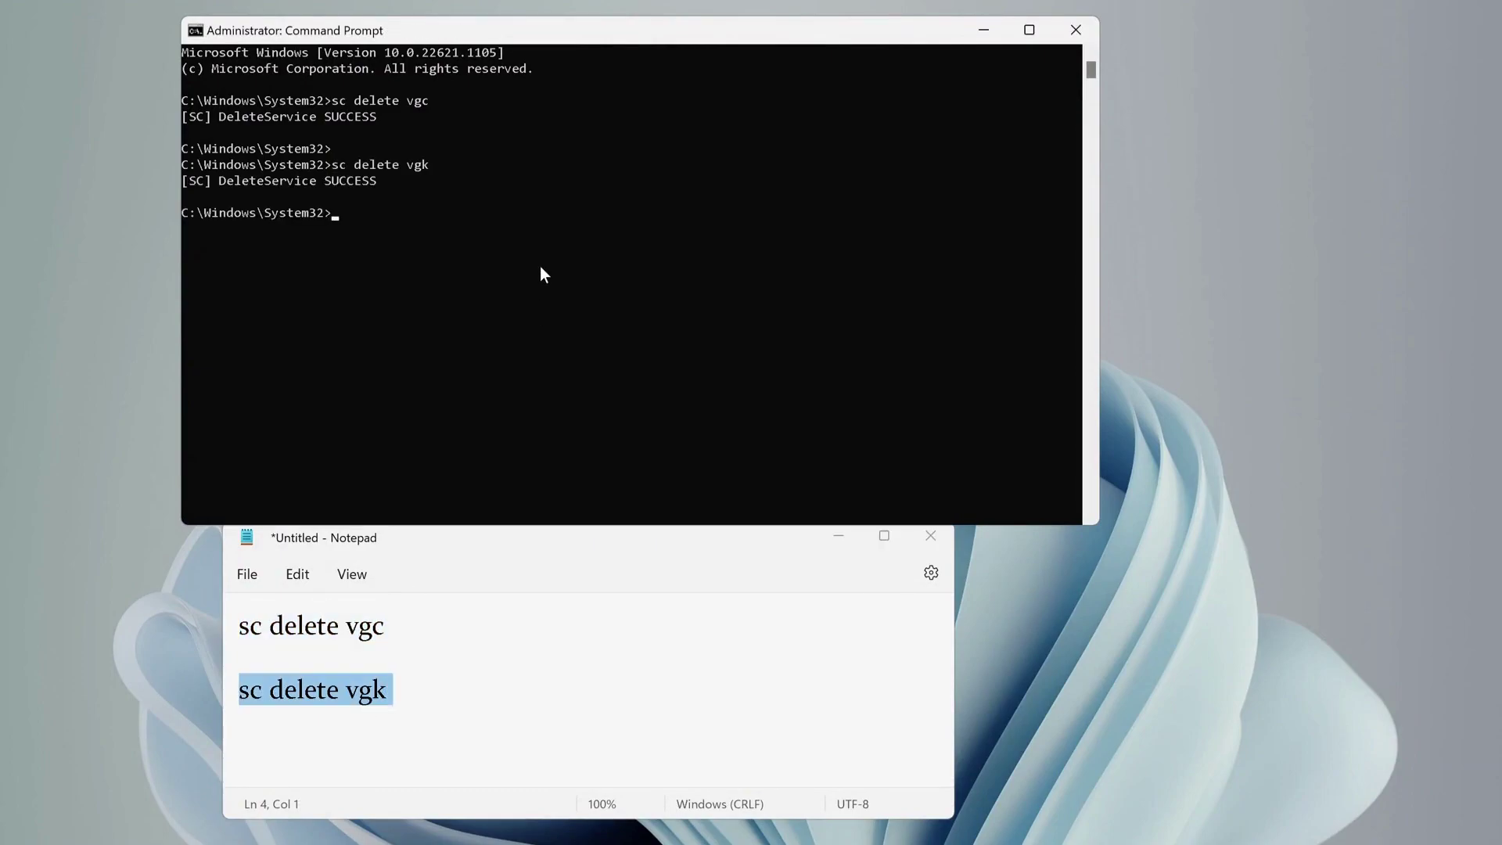
{"action": "key", "text": "Return"}
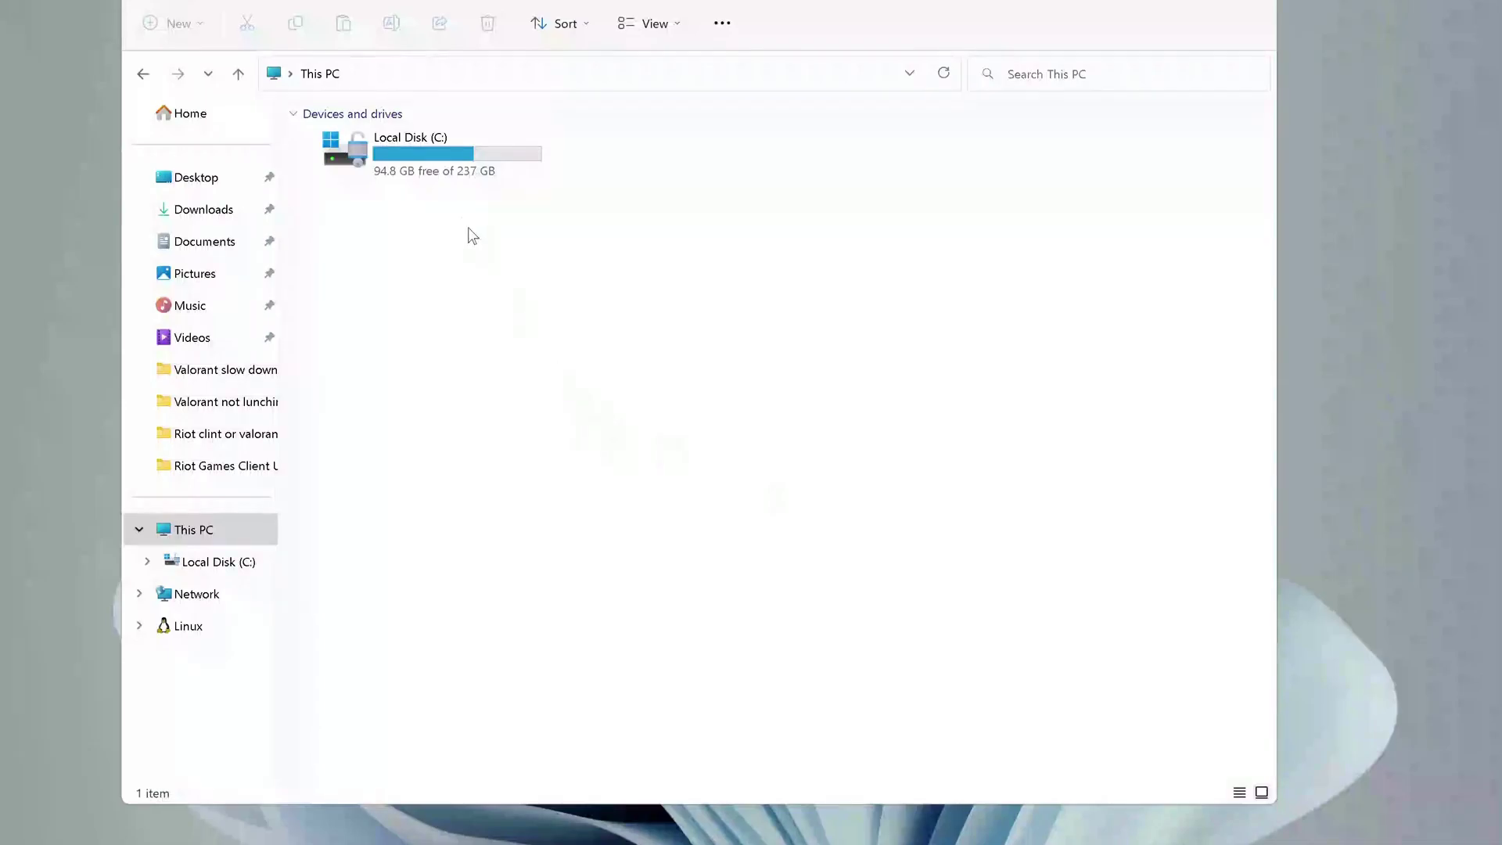
Go to Local Disk (C:) > Program Files and bring up the Riot Vanguard folder's context menu.
{"action": "double_click", "coordinate": [439, 162]}
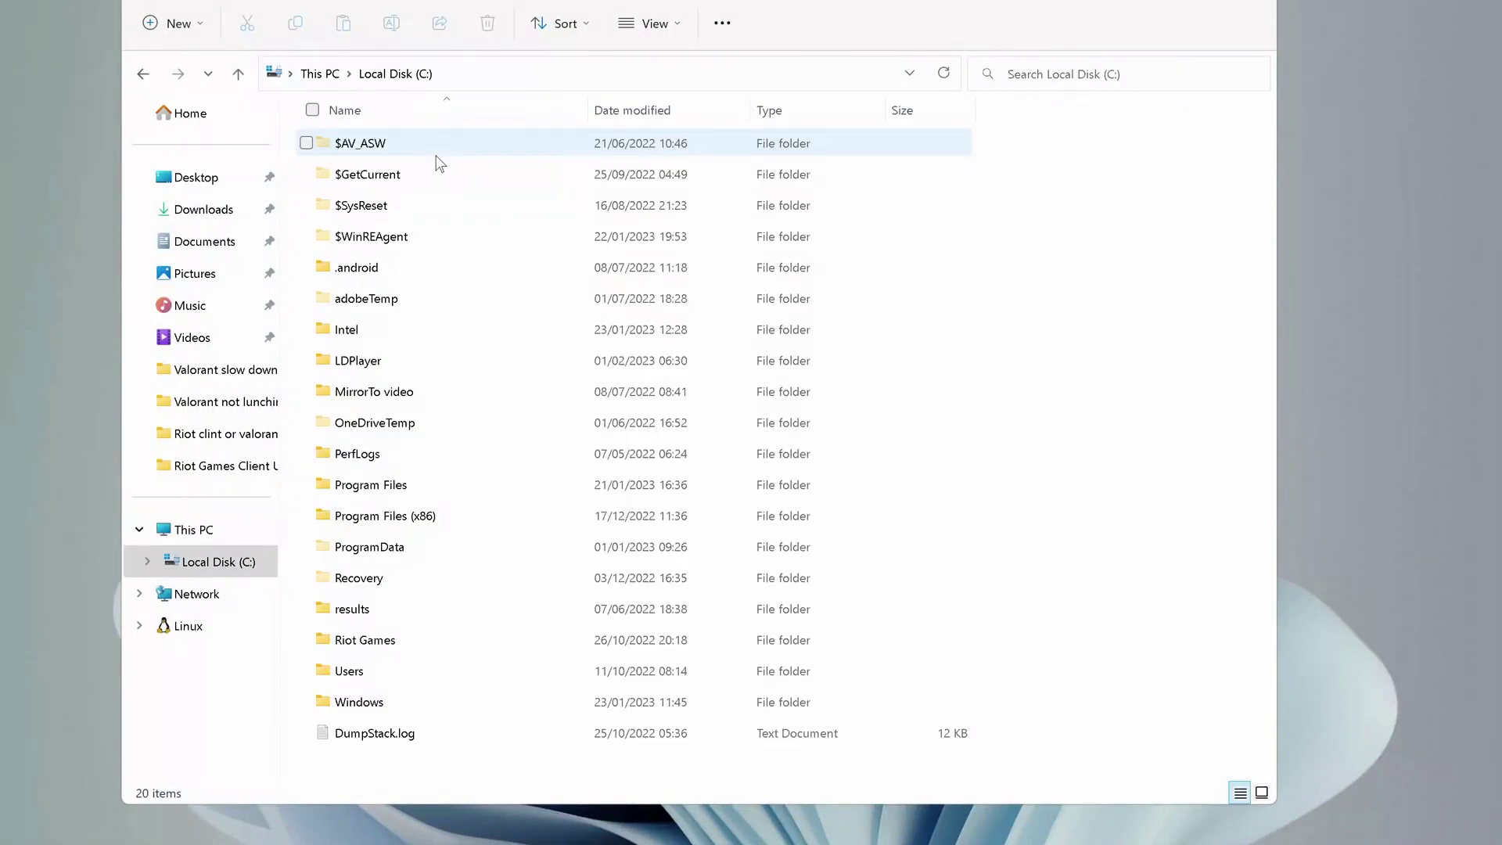
{"action": "left_click", "coordinate": [398, 495]}
{"action": "double_click", "coordinate": [399, 495]}
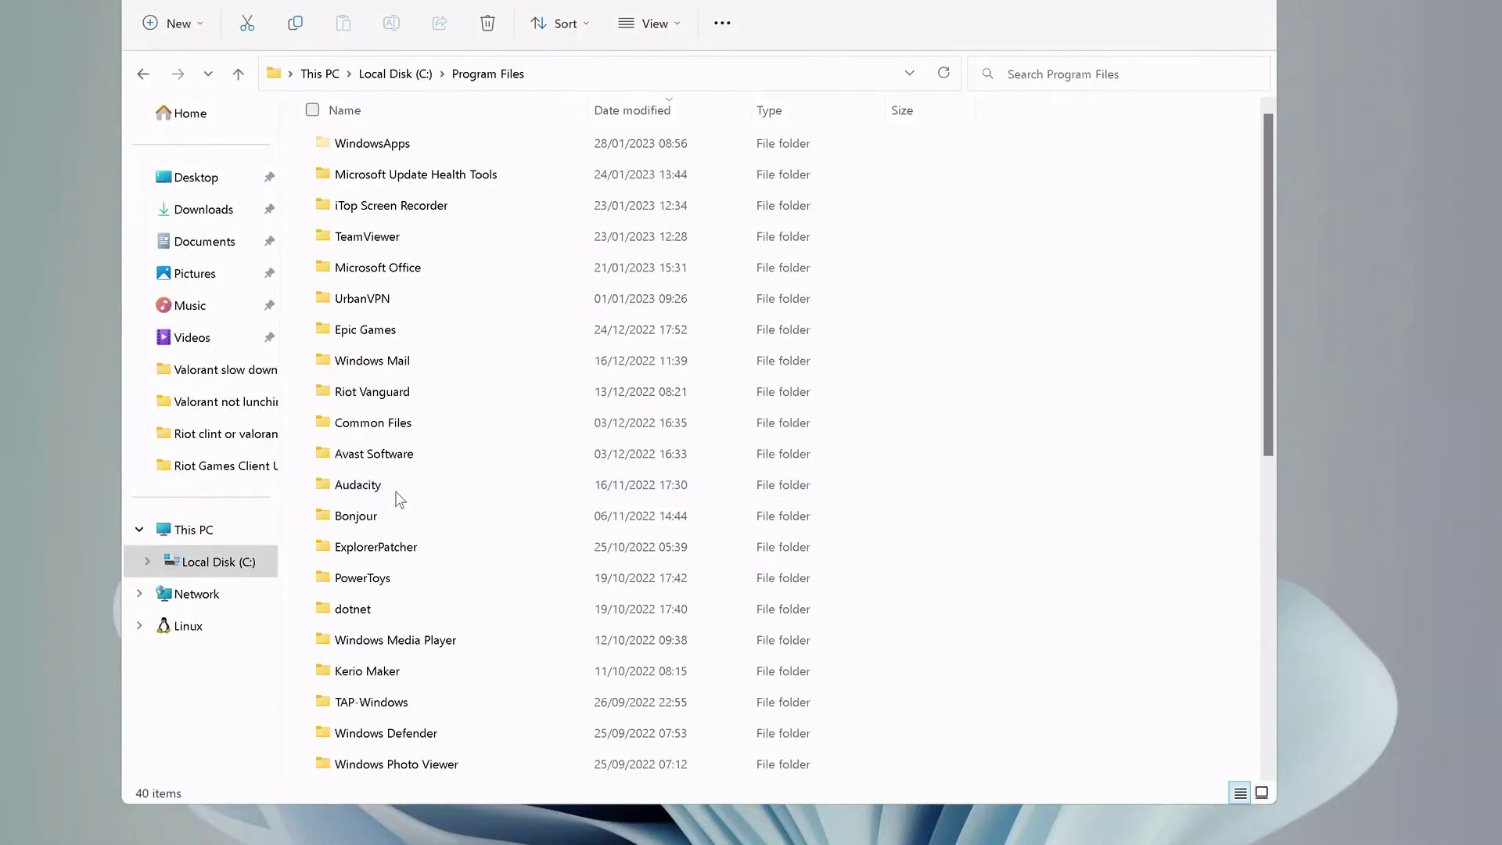
{"action": "left_click", "coordinate": [372, 401]}
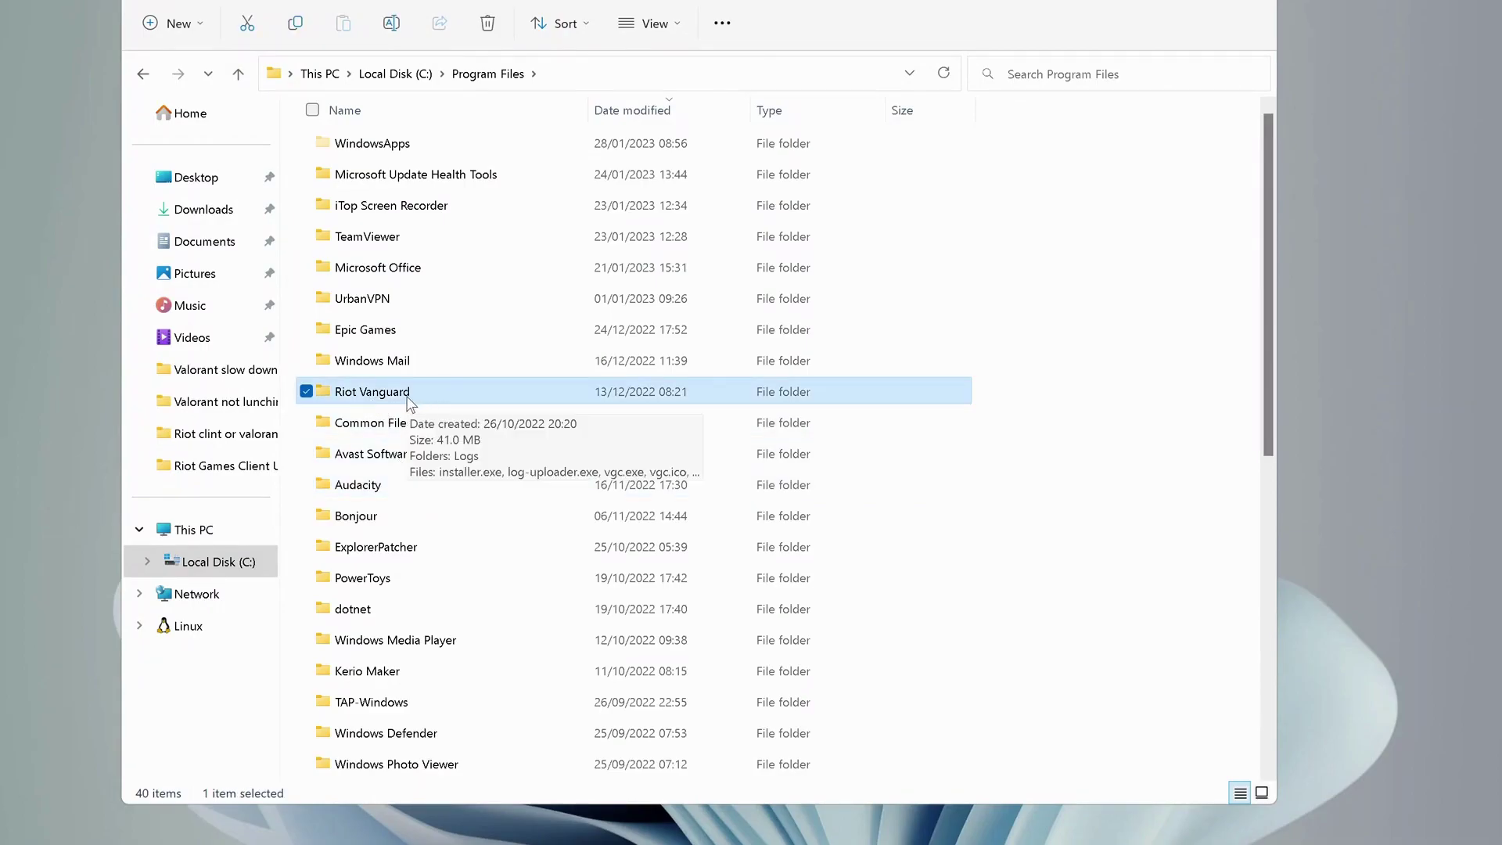
{"action": "right_click", "coordinate": [408, 401]}
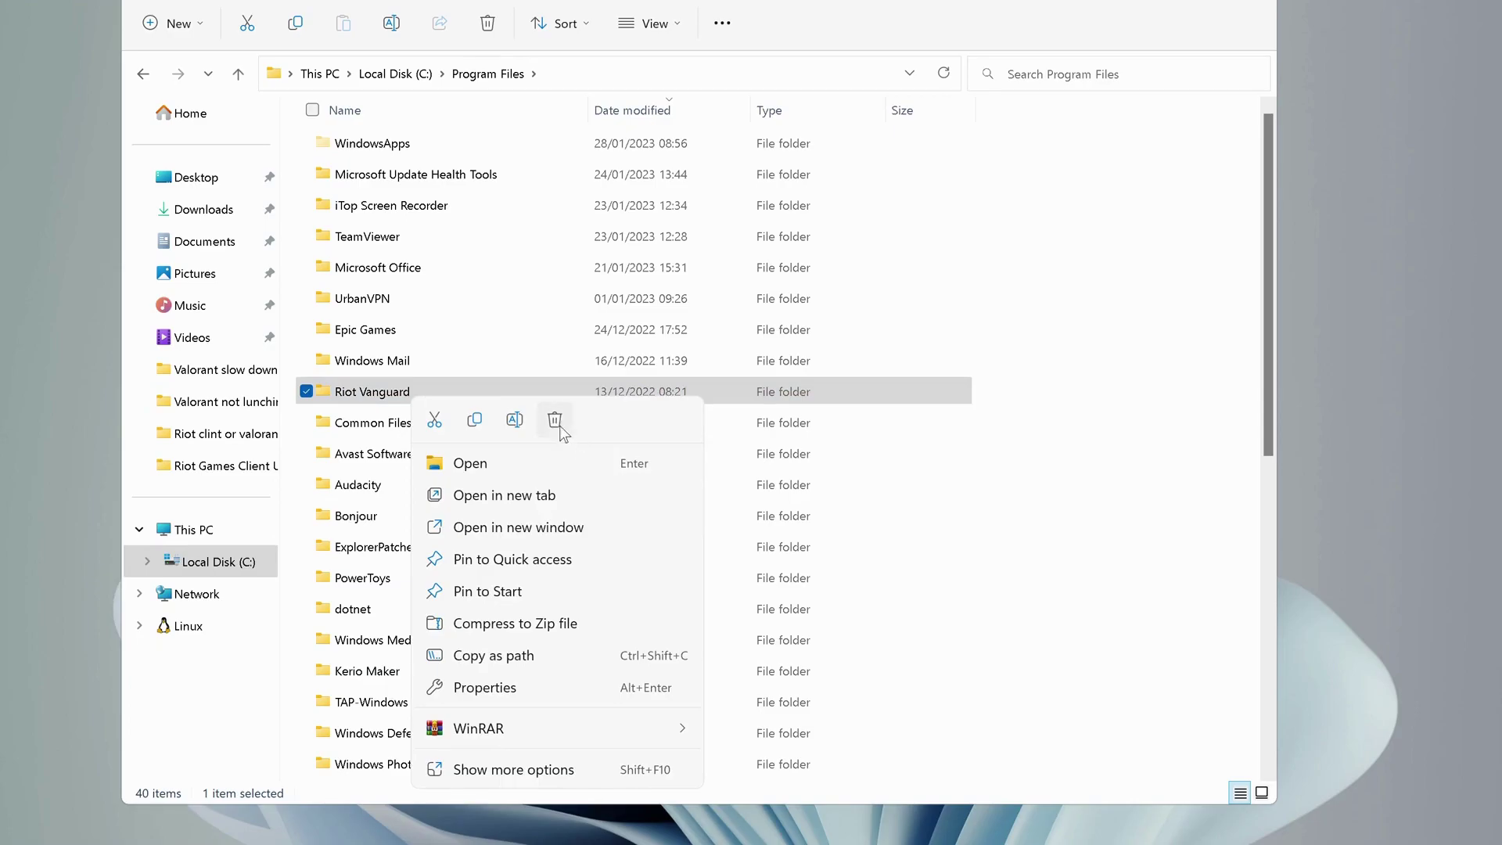